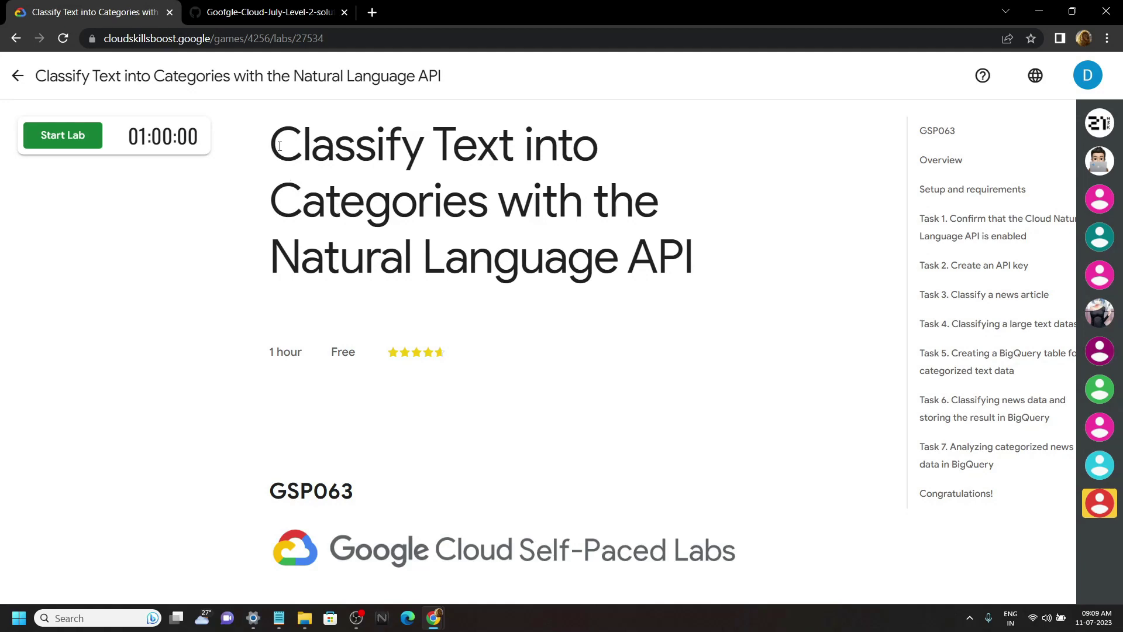
- Start the lab, copy the student username, and open the console link in an incognito window
{"action": "left_click_drag", "start_coordinate": [279, 146], "coordinate": [689, 259]}
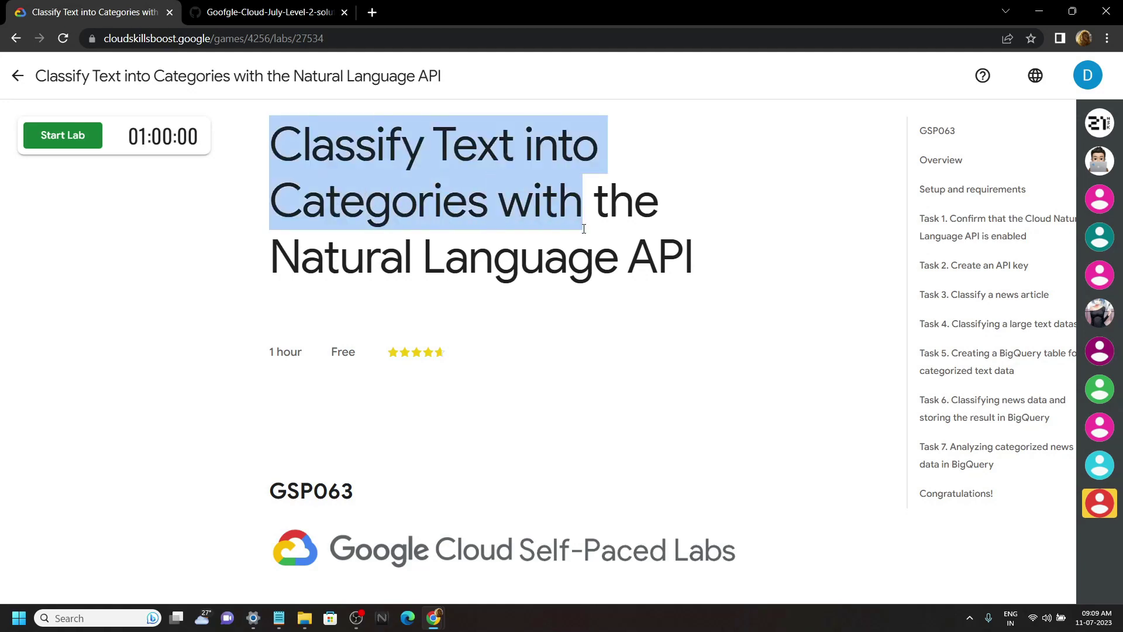
{"action": "left_click", "coordinate": [534, 297]}
{"action": "left_click", "coordinate": [63, 136]}
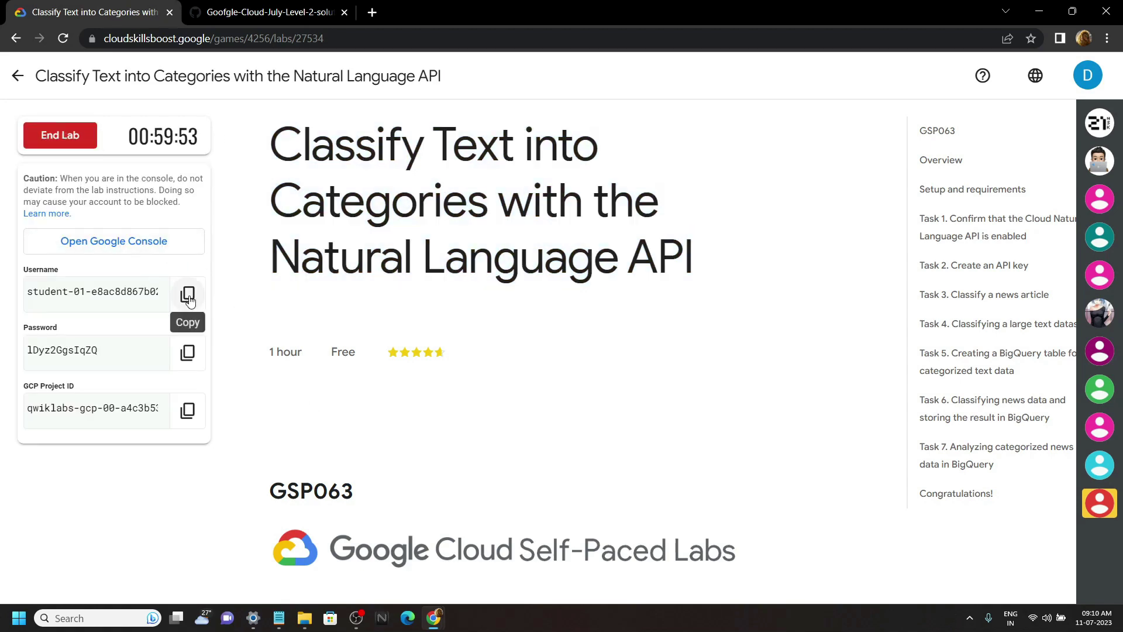
{"action": "left_click", "coordinate": [189, 297]}
{"action": "right_click", "coordinate": [163, 251]}
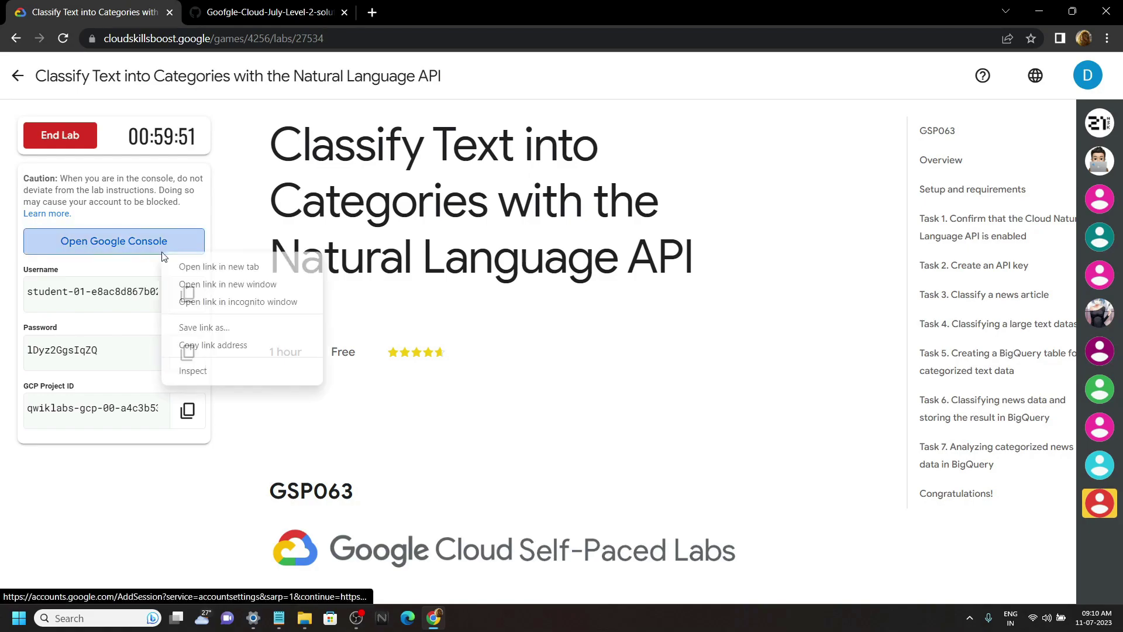
{"action": "left_click", "coordinate": [202, 301]}
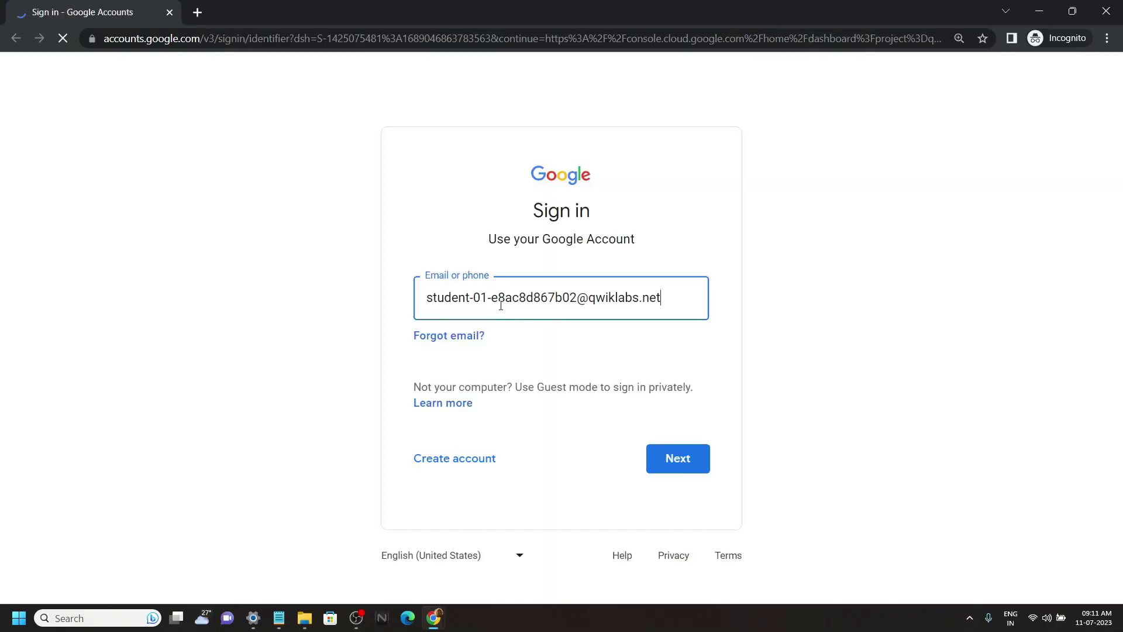
- Sign in to Google with the lab's student email and password
{"action": "triple_click", "coordinate": [502, 304]}
{"action": "left_click", "coordinate": [509, 304]}
{"action": "key", "text": "Return"}
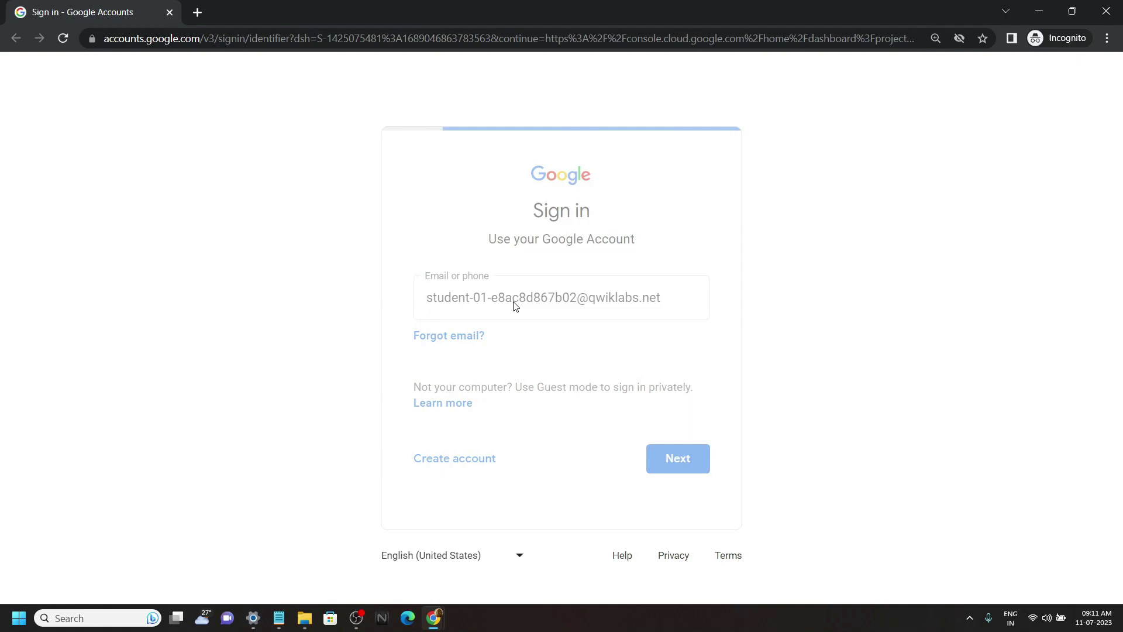
{"action": "mouse_move", "coordinate": [433, 618]}
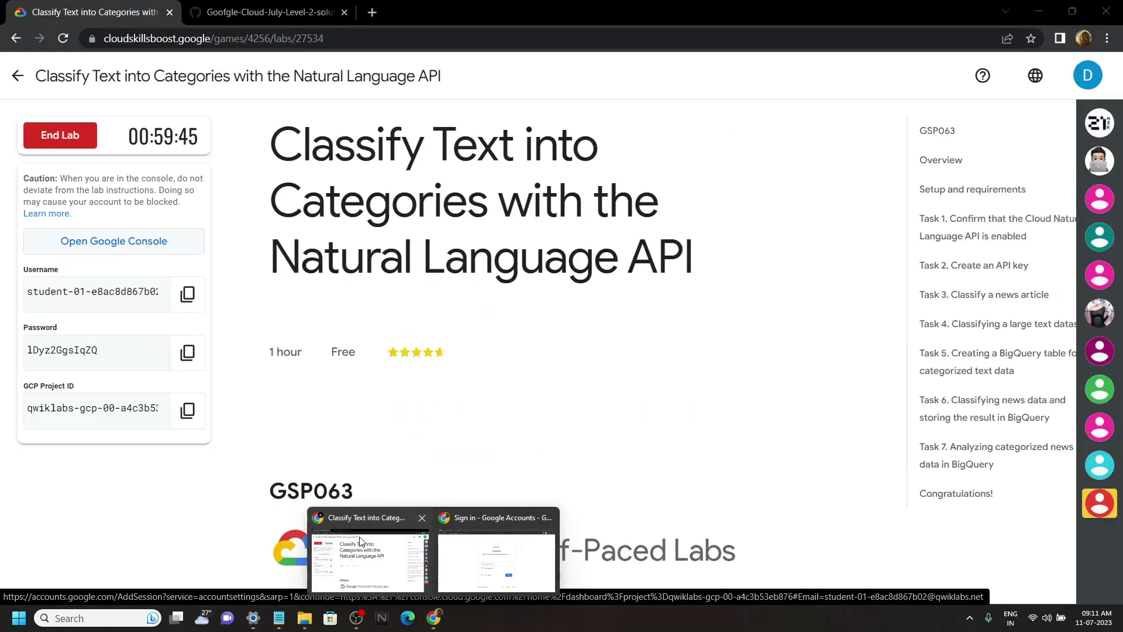
{"action": "left_click", "coordinate": [186, 352]}
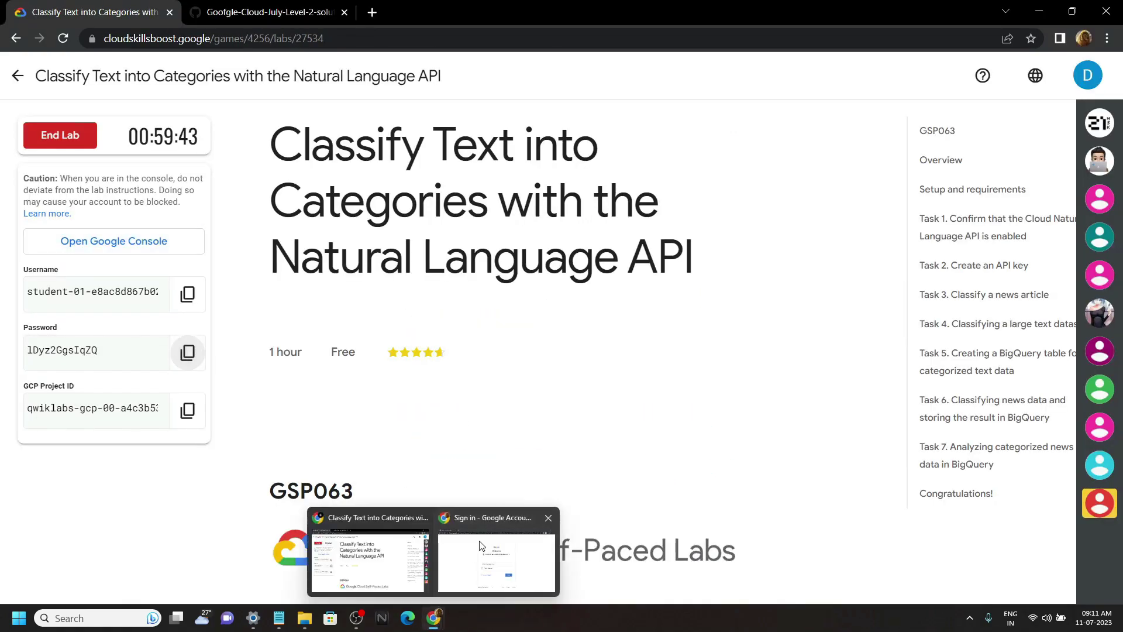
{"action": "left_click", "coordinate": [480, 546]}
{"action": "key", "text": "ctrl+v"}
{"action": "key", "text": "Return"}
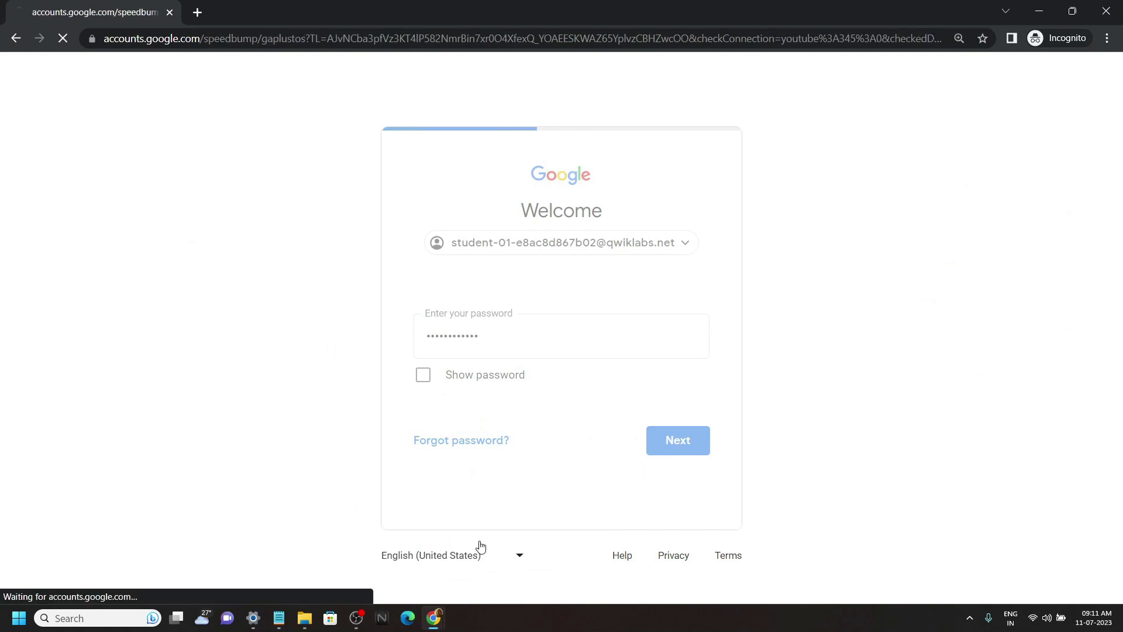
- Accept the account notice, open an enlarged Cloud Shell panel, then return to the lab instructions
{"action": "left_click", "coordinate": [468, 508]}
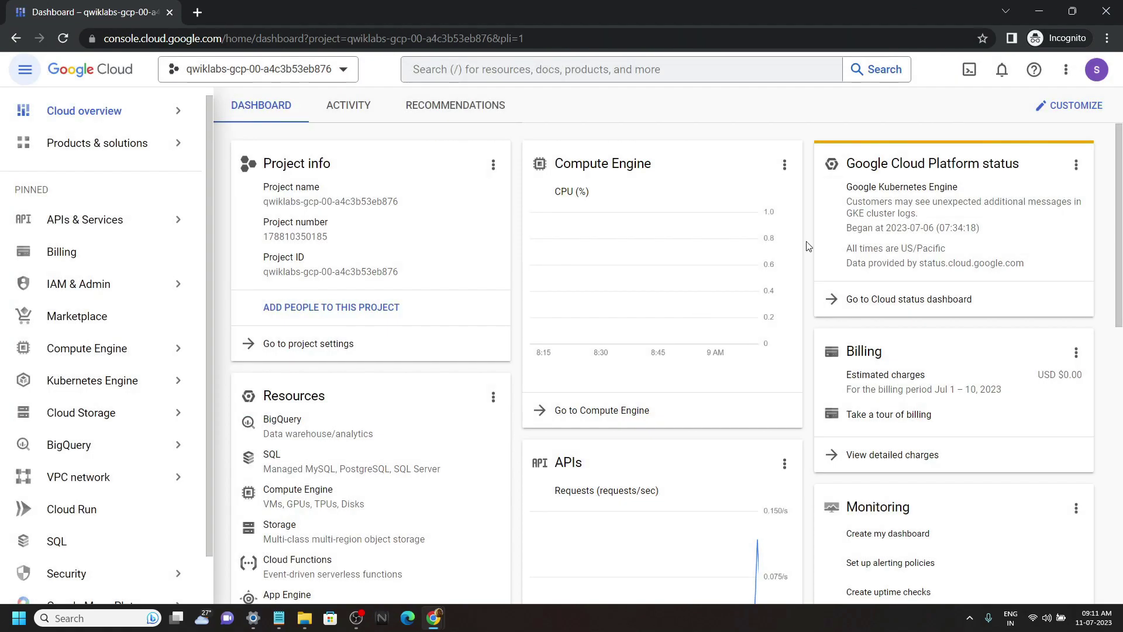
{"action": "left_click", "coordinate": [969, 69]}
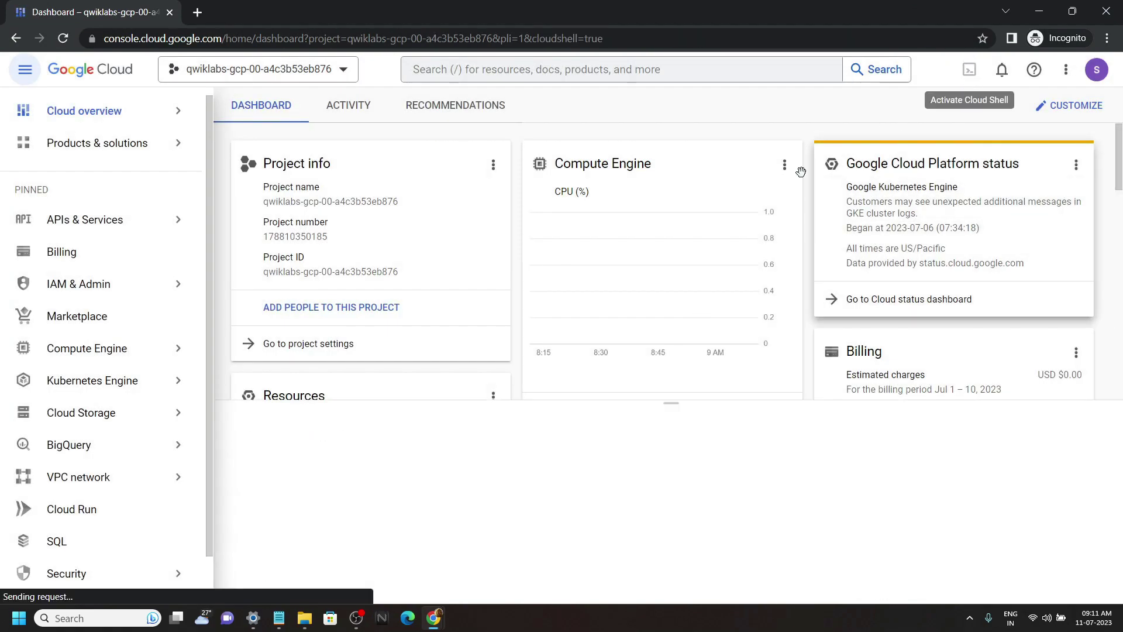
{"action": "left_click_drag", "start_coordinate": [671, 405], "coordinate": [701, 215]}
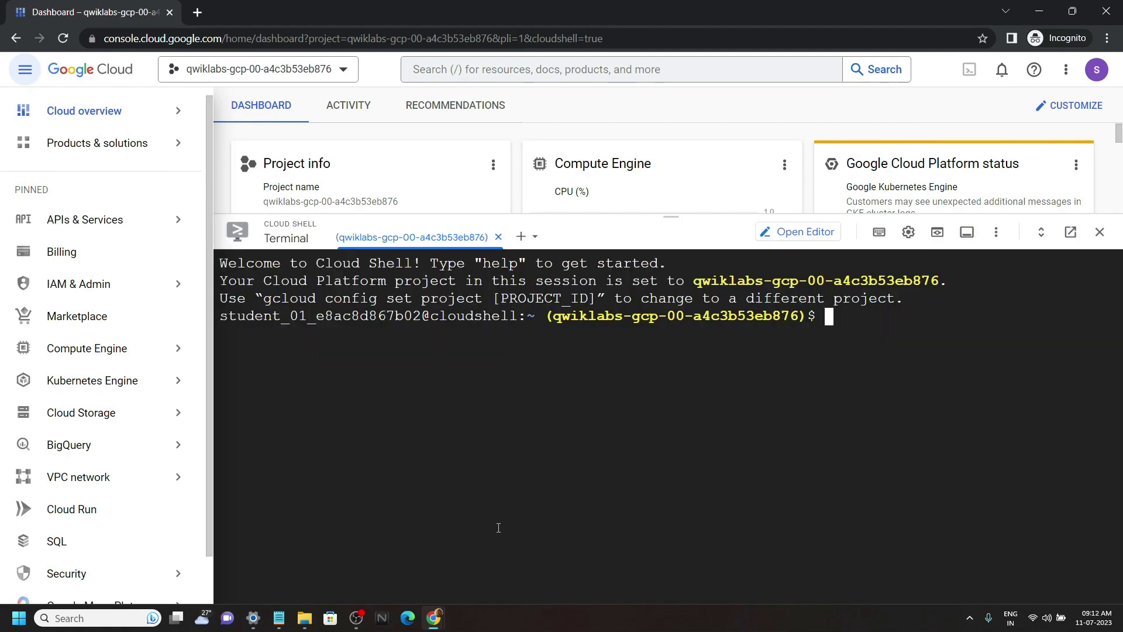
{"action": "mouse_move", "coordinate": [433, 618]}
{"action": "left_click", "coordinate": [382, 562]}
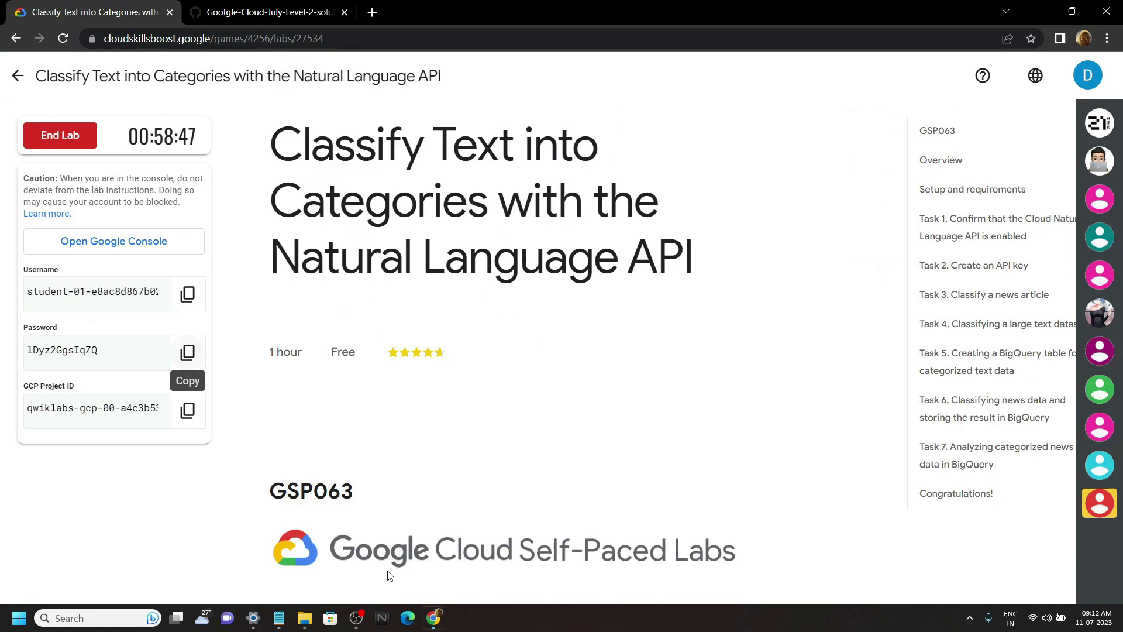
- Run 'export PROJECT_ID=' in Cloud Shell with the ID copied from the project picker
{"action": "left_click", "coordinate": [301, 7]}
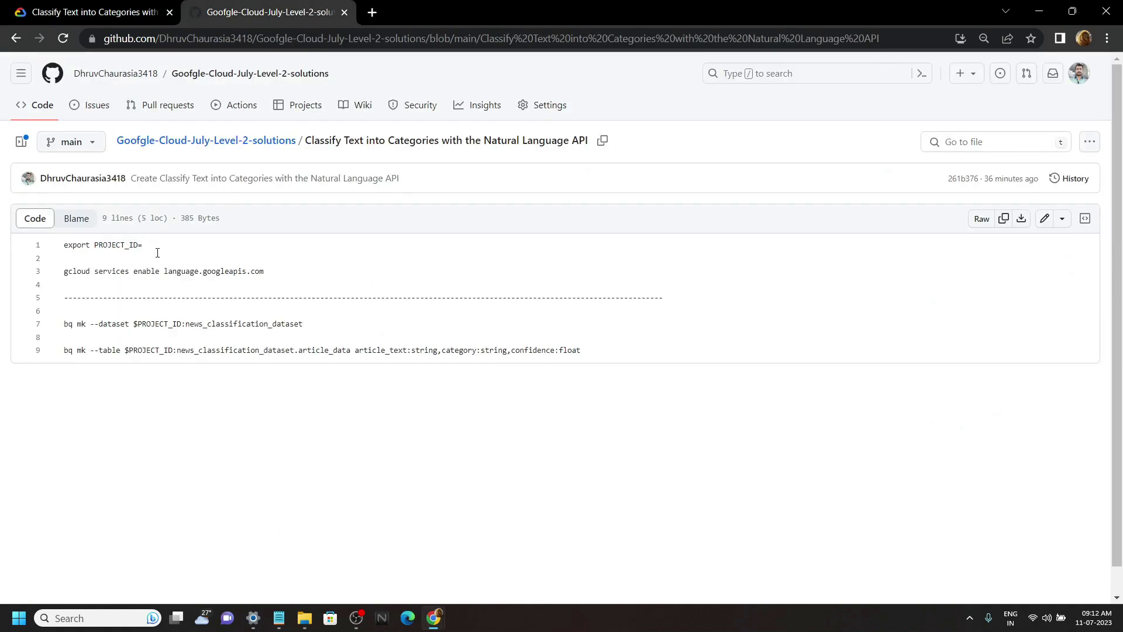
{"action": "left_click_drag", "start_coordinate": [150, 247], "coordinate": [58, 243]}
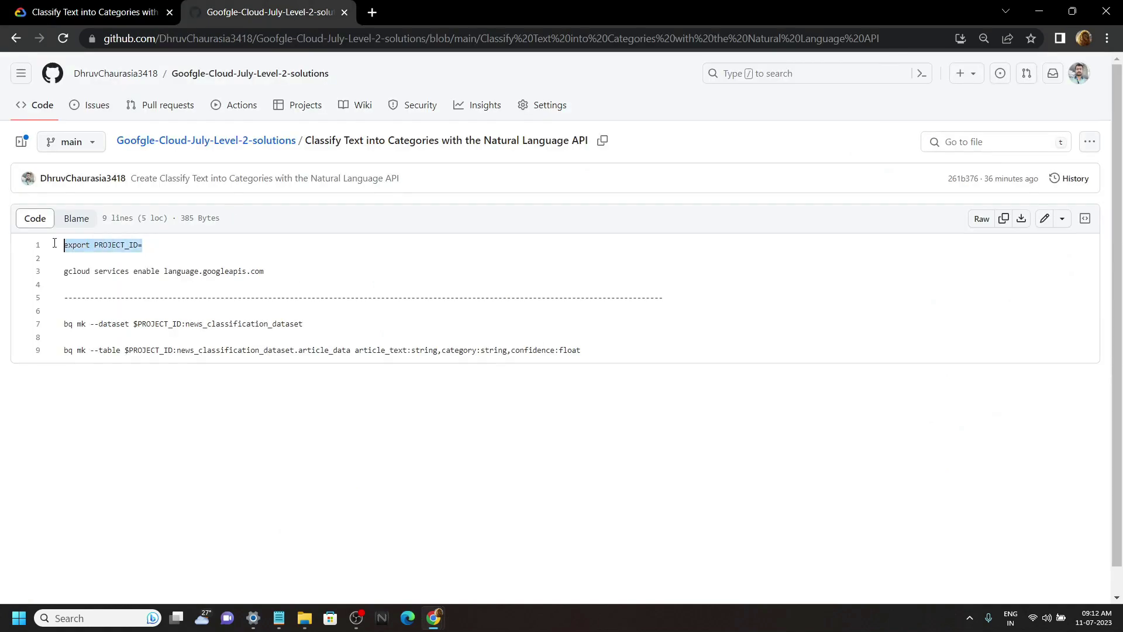
{"action": "mouse_move", "coordinate": [433, 618]}
{"action": "left_click", "coordinate": [491, 553]}
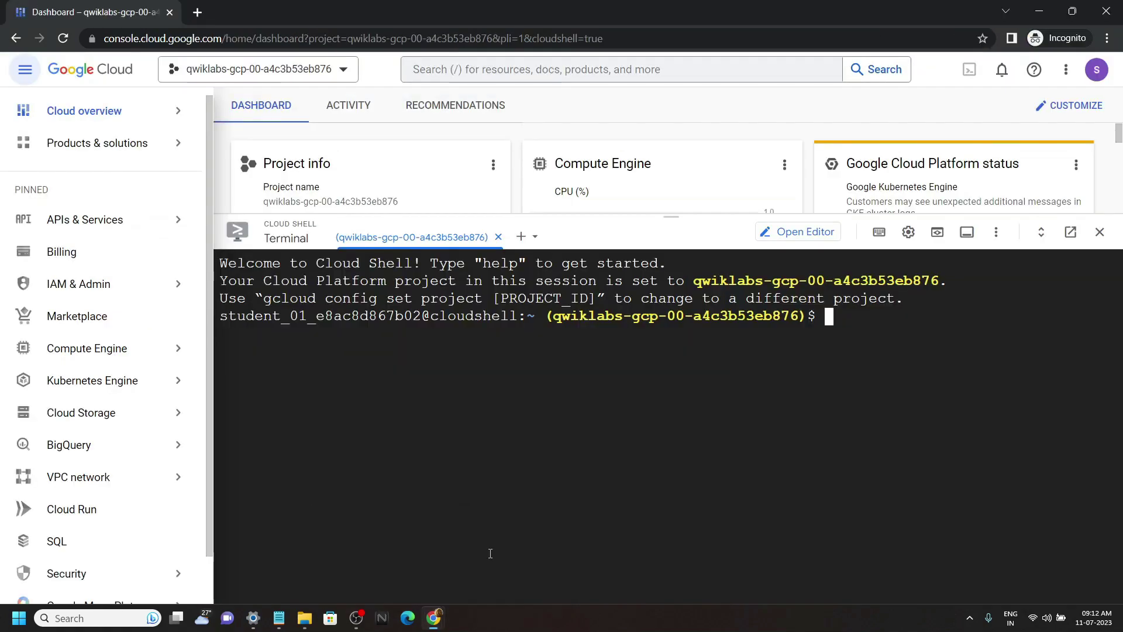
{"action": "key", "text": "ctrl+v"}
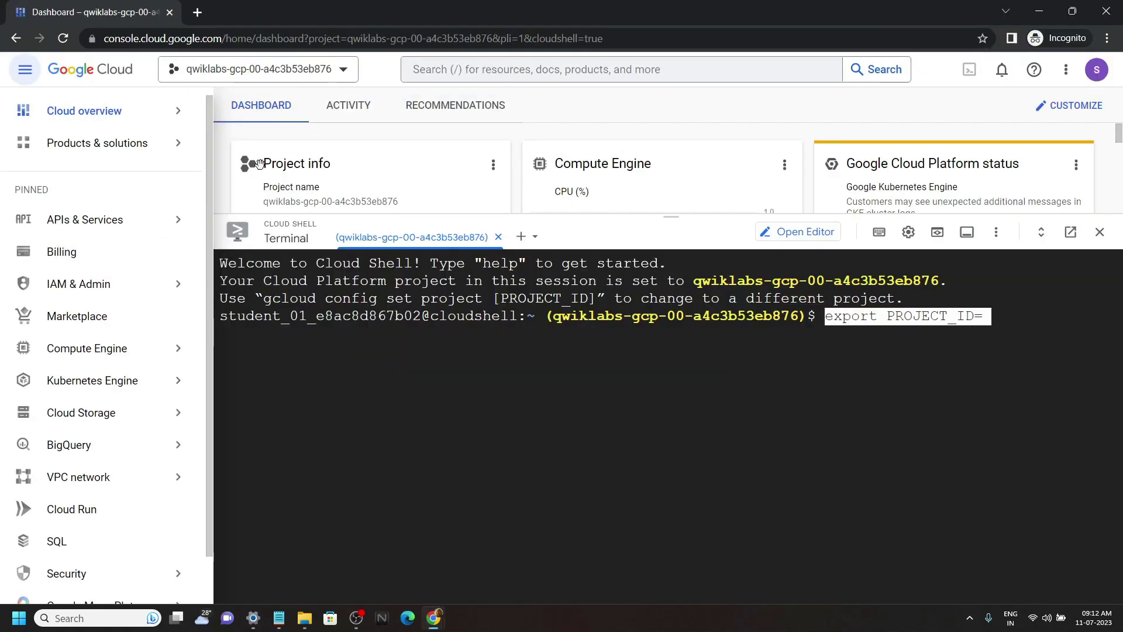
{"action": "left_click", "coordinate": [307, 68]}
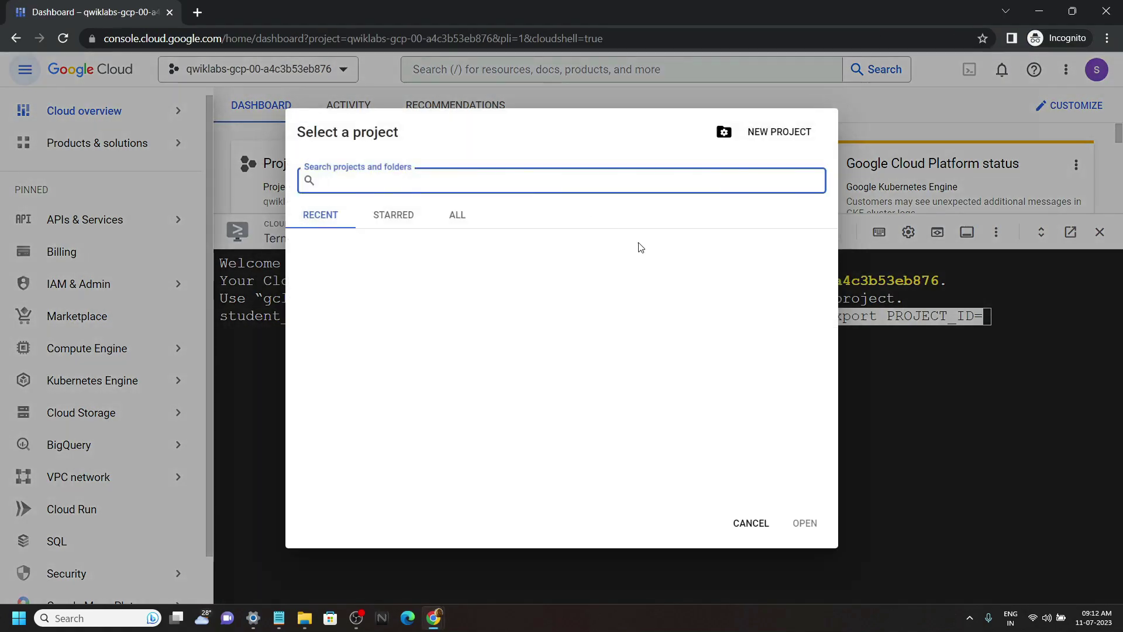
{"action": "left_click_drag", "start_coordinate": [615, 261], "coordinate": [754, 271]}
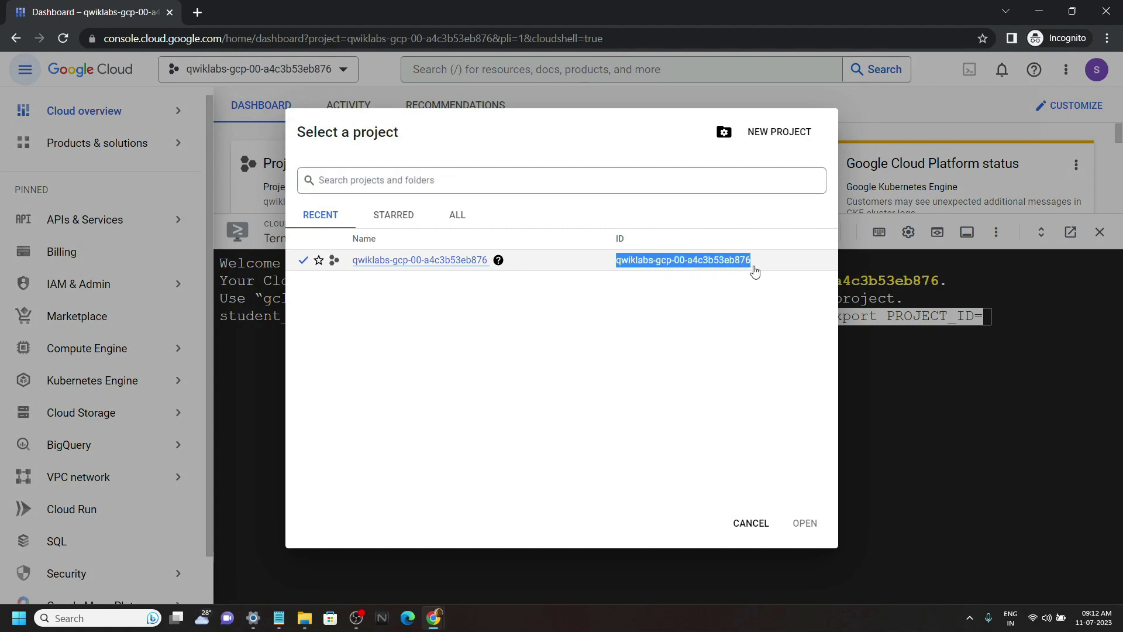
{"action": "key", "text": "ctrl+c"}
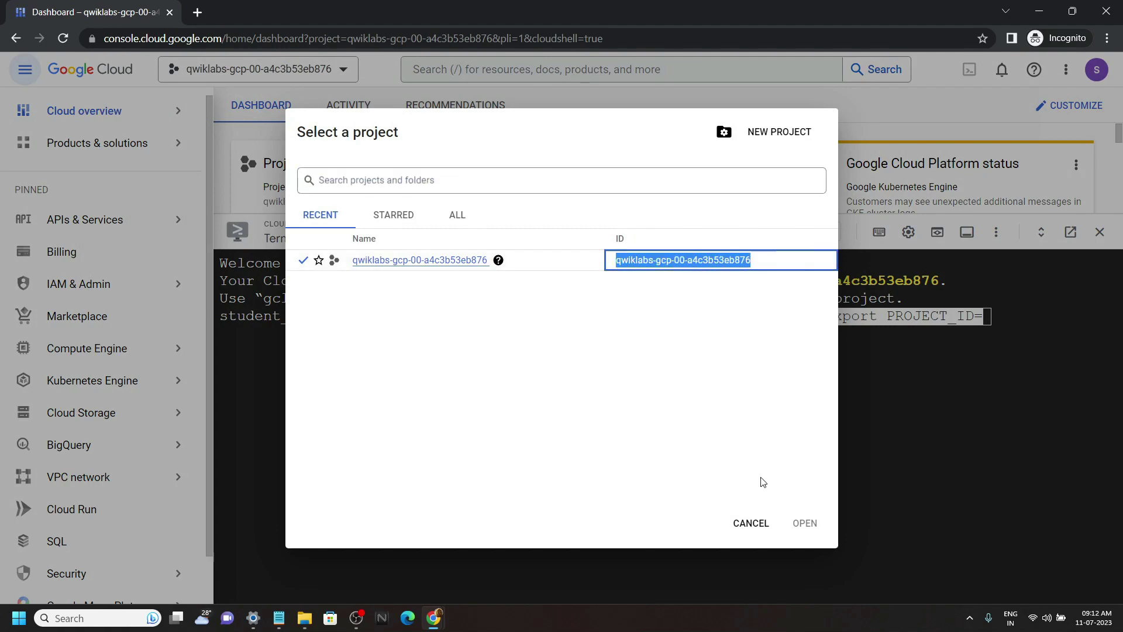
{"action": "left_click", "coordinate": [749, 523]}
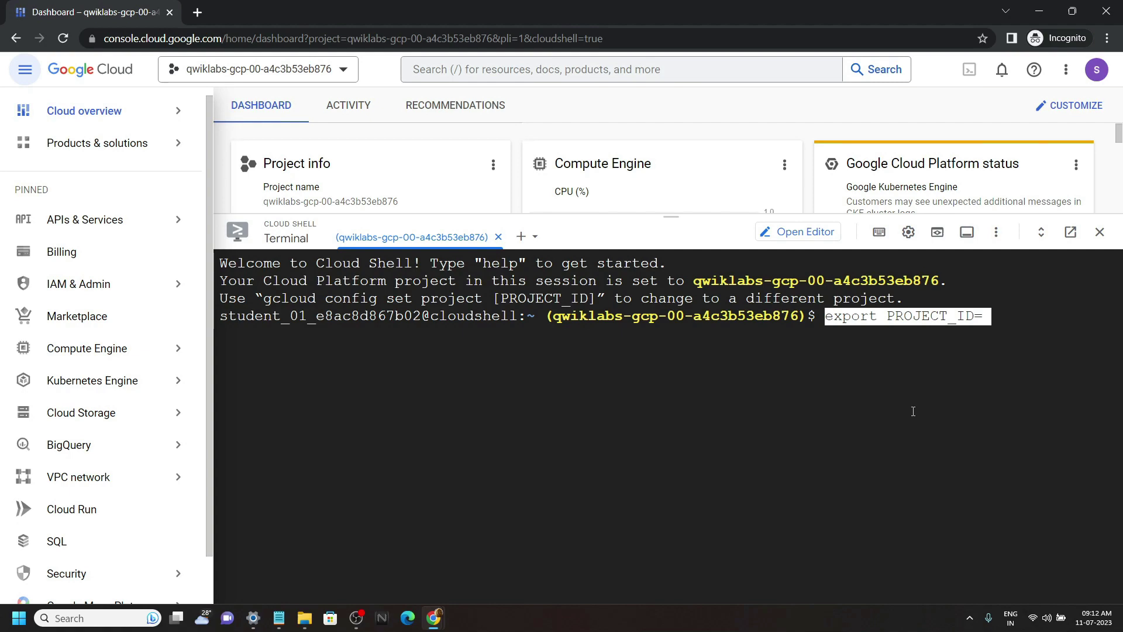
{"action": "key", "text": "ctrl+v"}
{"action": "key", "text": "Return"}
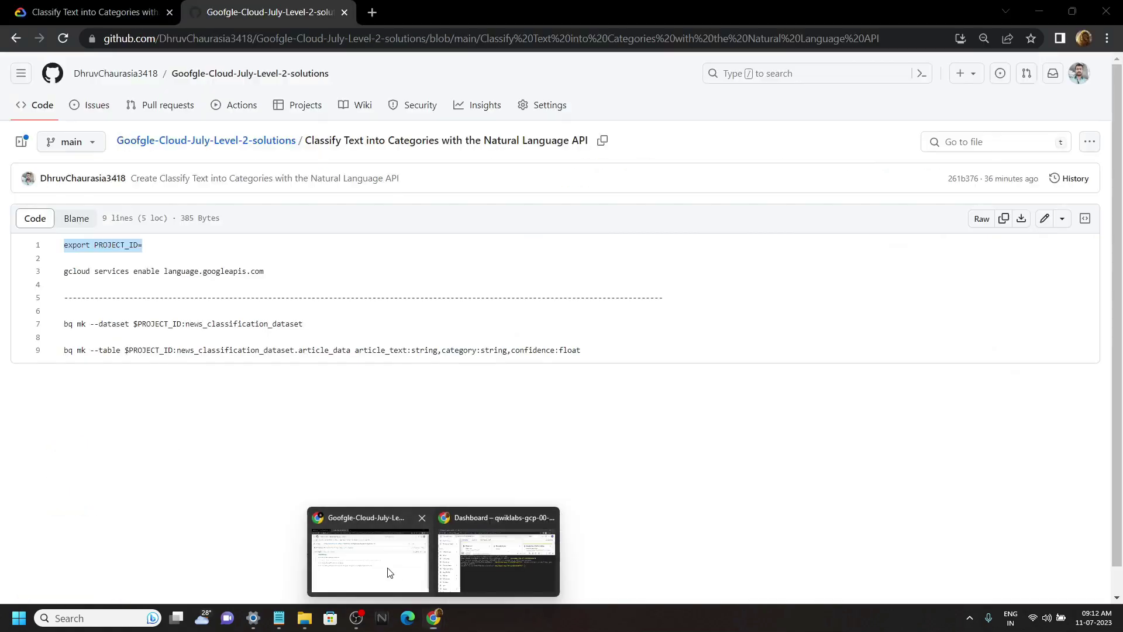
- Run 'gcloud services enable language.googleapis.com' in Cloud Shell and authorize it
{"action": "left_click", "coordinate": [369, 554]}
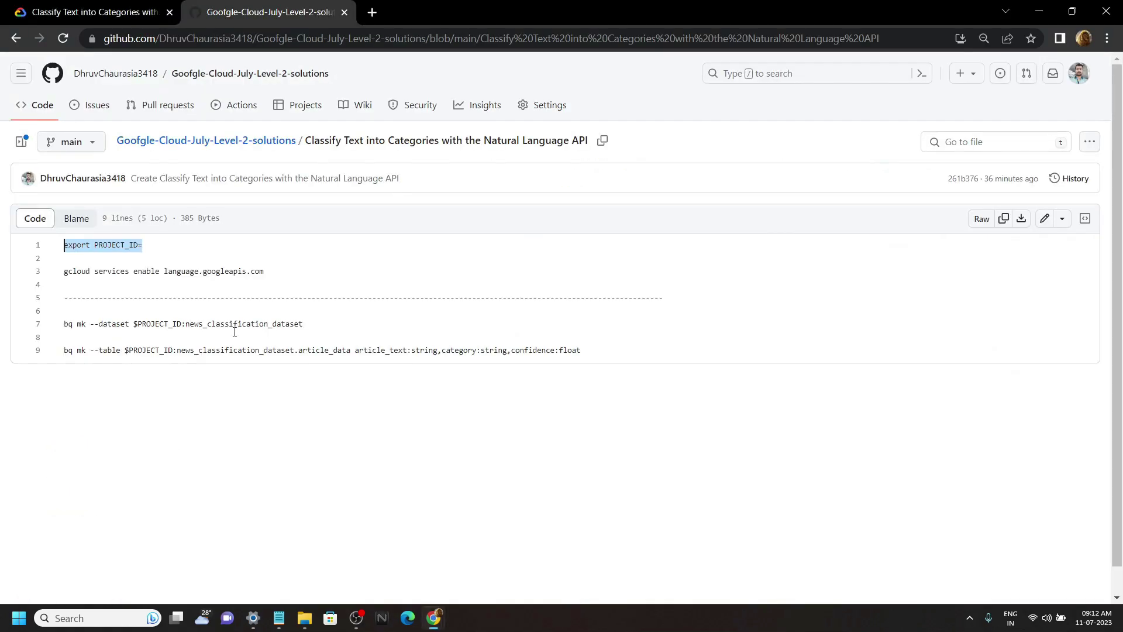
{"action": "left_click_drag", "start_coordinate": [285, 272], "coordinate": [90, 272]}
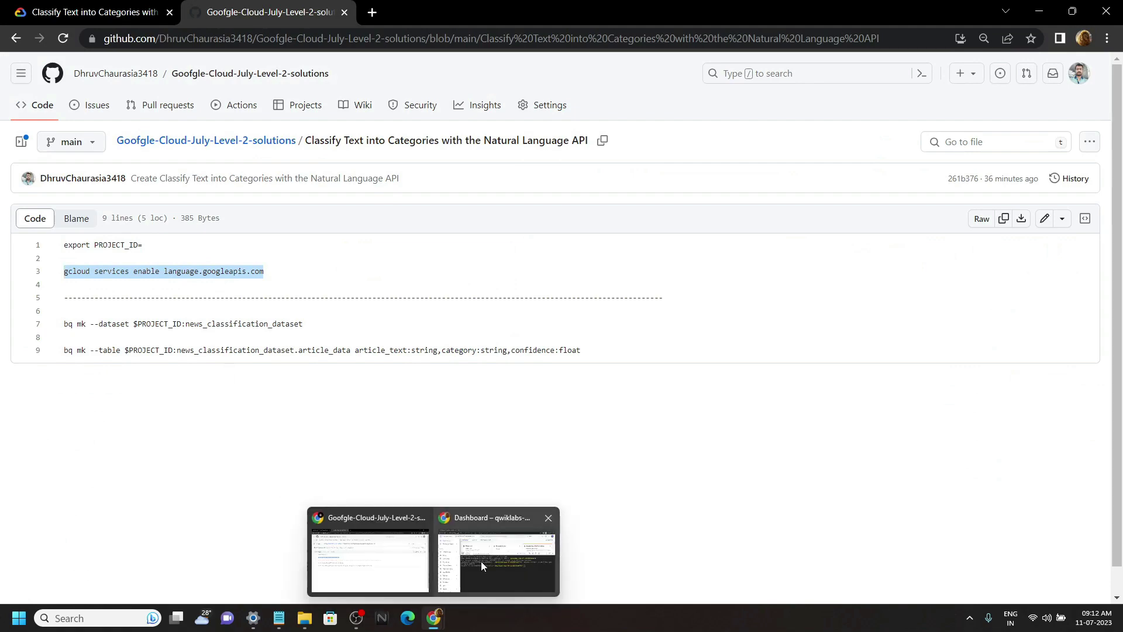
{"action": "left_click", "coordinate": [481, 560]}
{"action": "key", "text": "ctrl+v"}
{"action": "key", "text": "Return"}
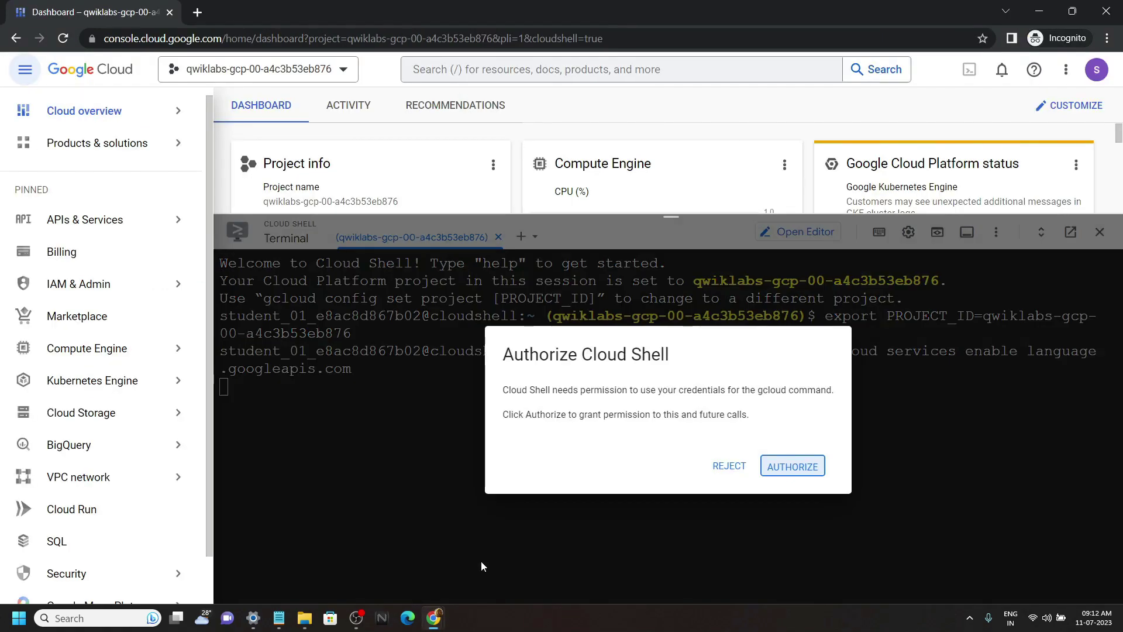
{"action": "left_click", "coordinate": [782, 466]}
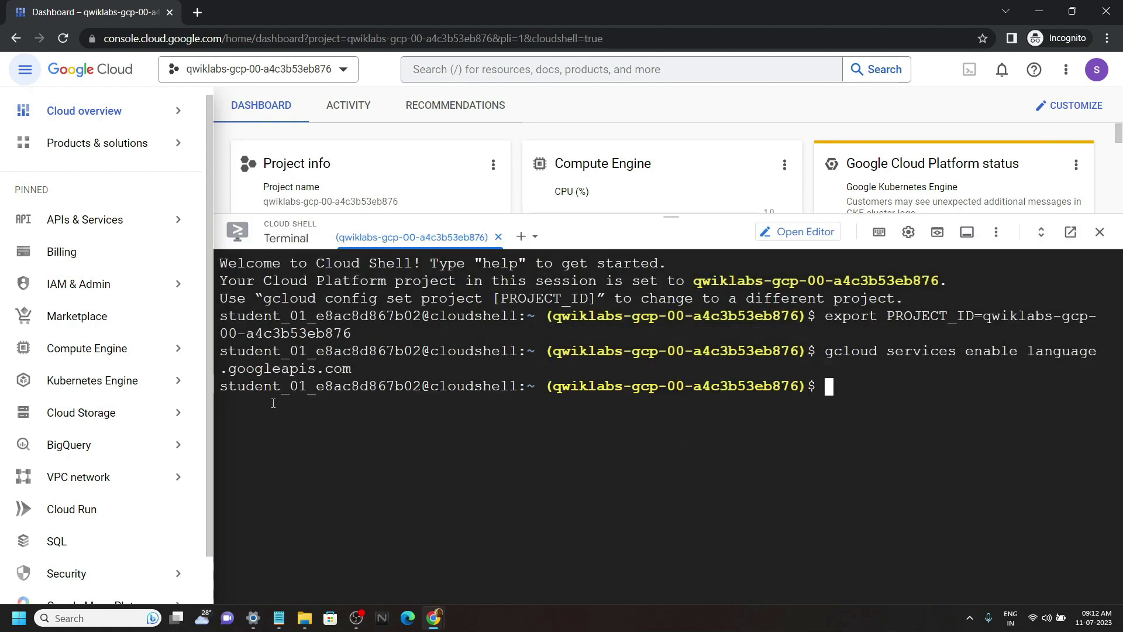
{"action": "mouse_move", "coordinate": [86, 220]}
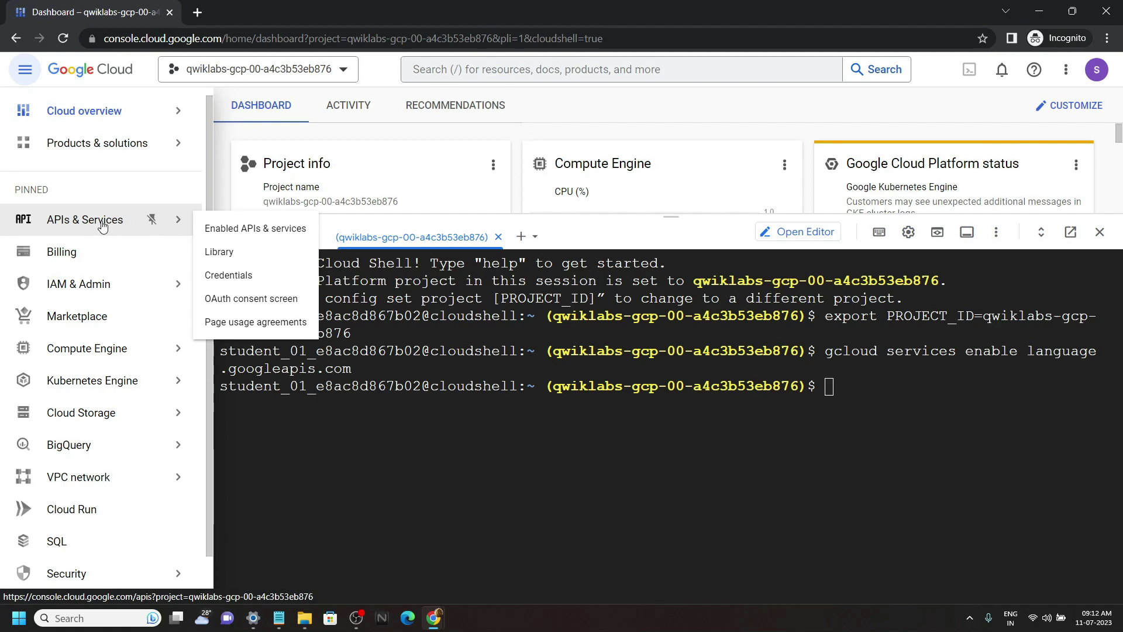
- Create a new API key from the Credentials page
{"action": "left_click", "coordinate": [242, 282]}
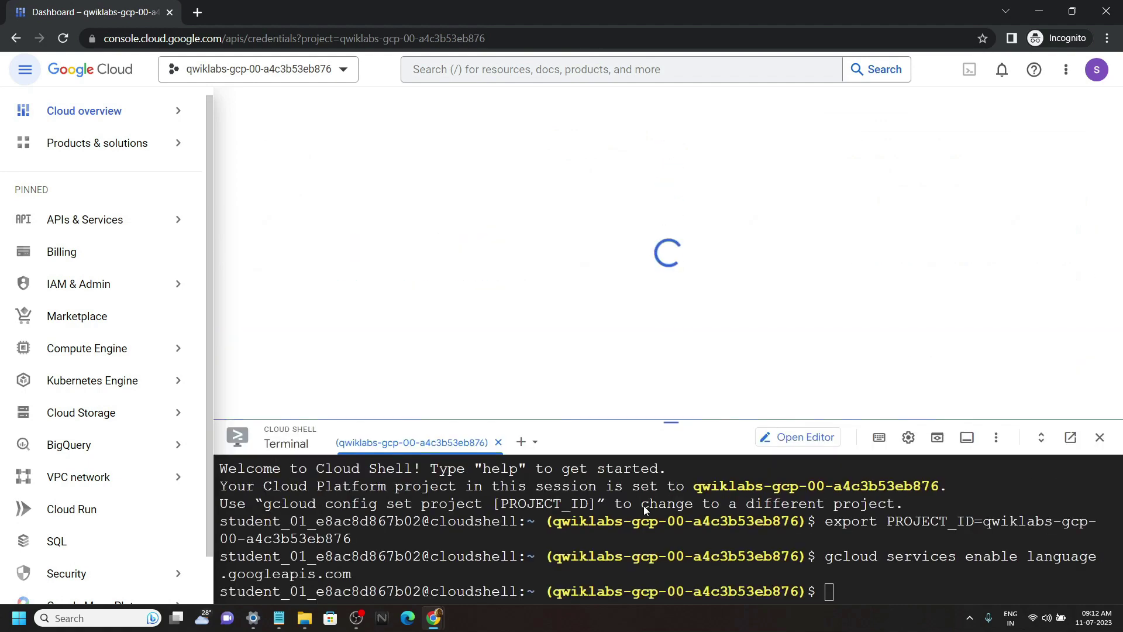
{"action": "left_click_drag", "start_coordinate": [671, 221], "coordinate": [631, 560]}
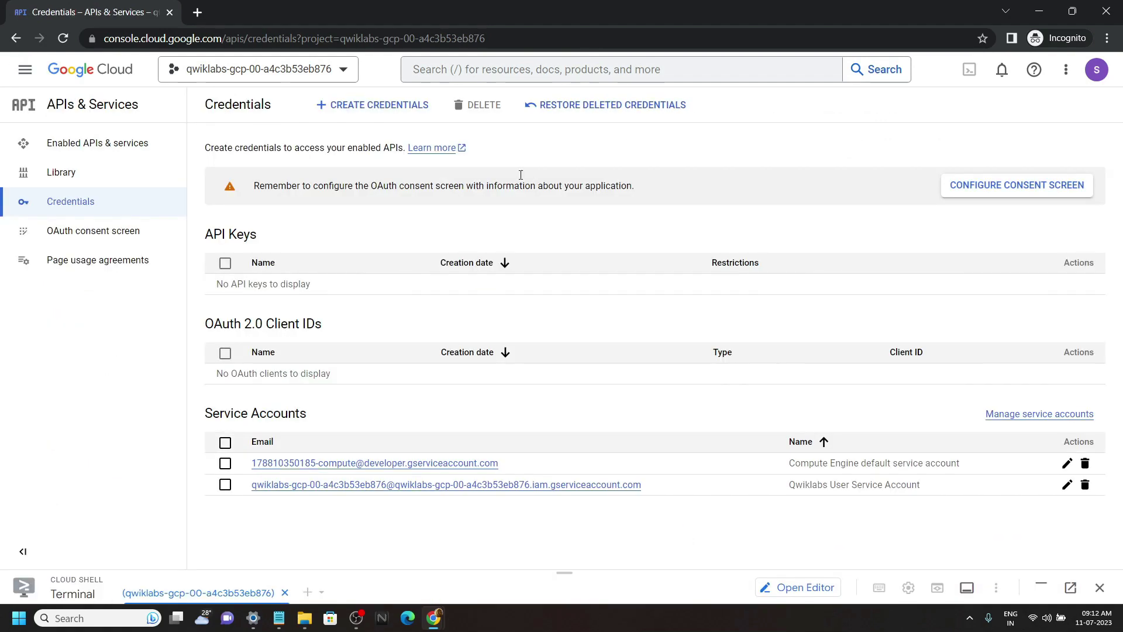
{"action": "left_click", "coordinate": [375, 105]}
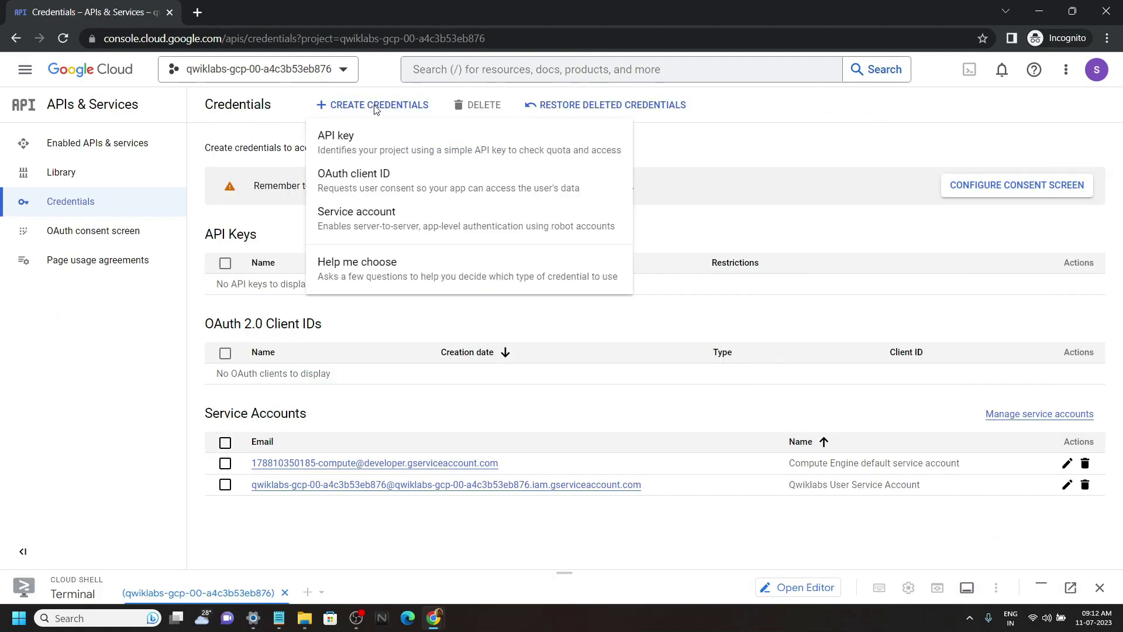
{"action": "left_click", "coordinate": [376, 137]}
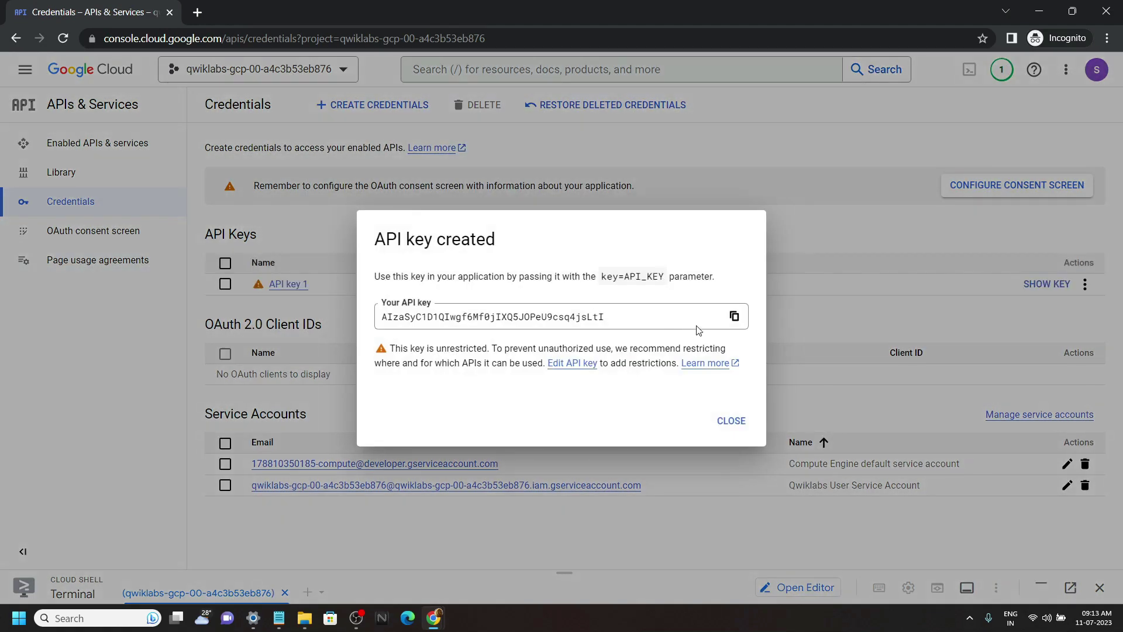
- Copy the new API key into a spare tab and close the key dialog
{"action": "left_click", "coordinate": [734, 318]}
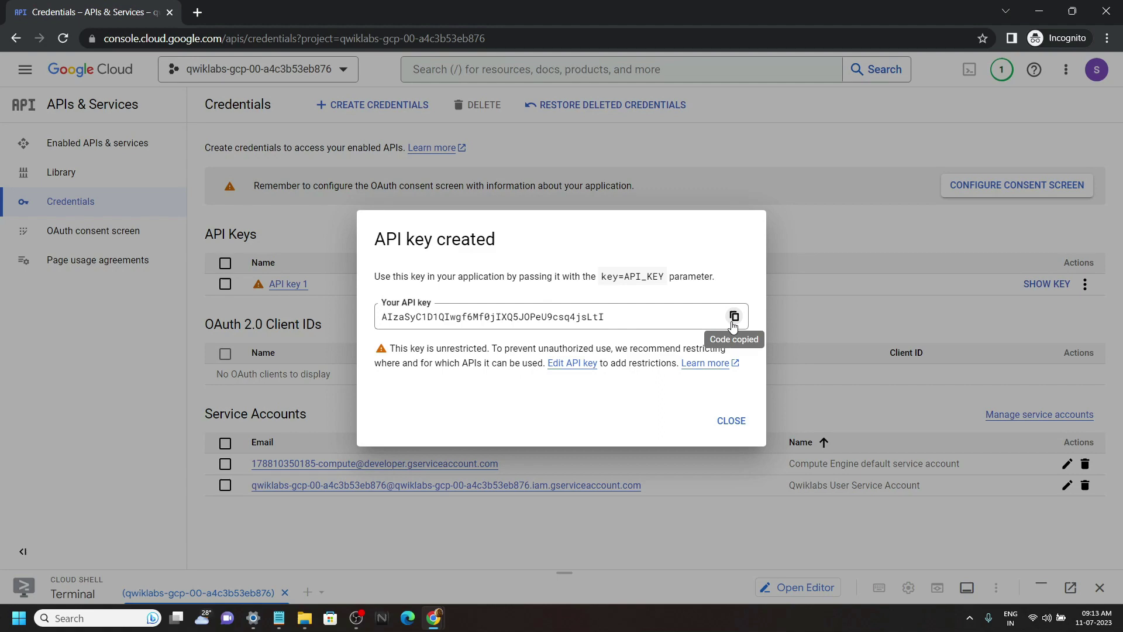
{"action": "left_click", "coordinate": [197, 13]}
{"action": "key", "text": "ctrl+v"}
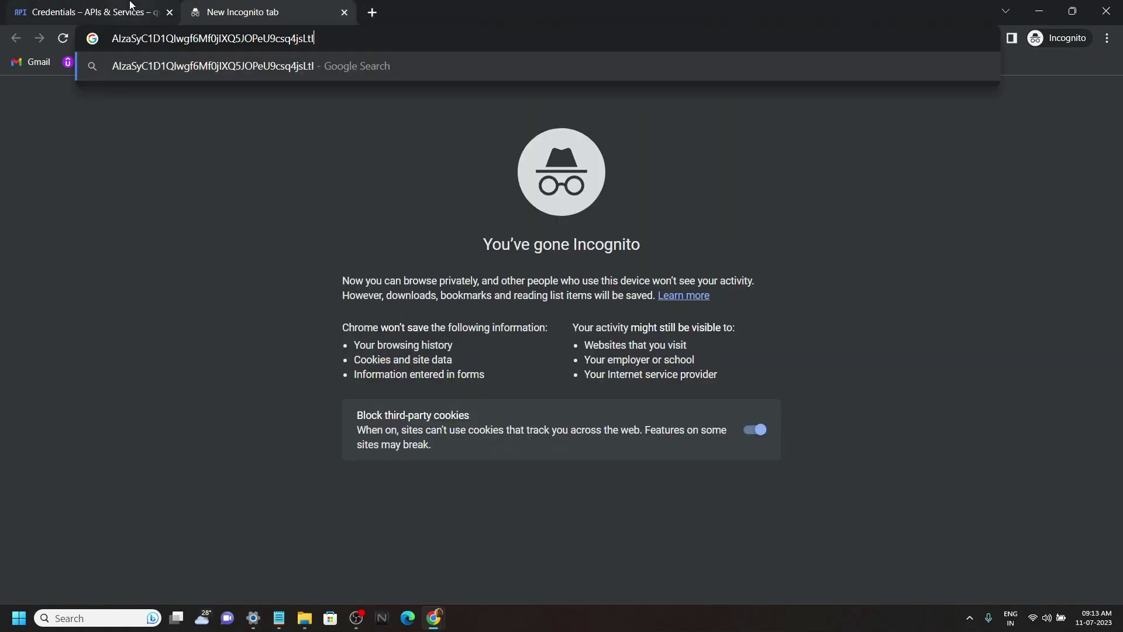
{"action": "left_click", "coordinate": [132, 12]}
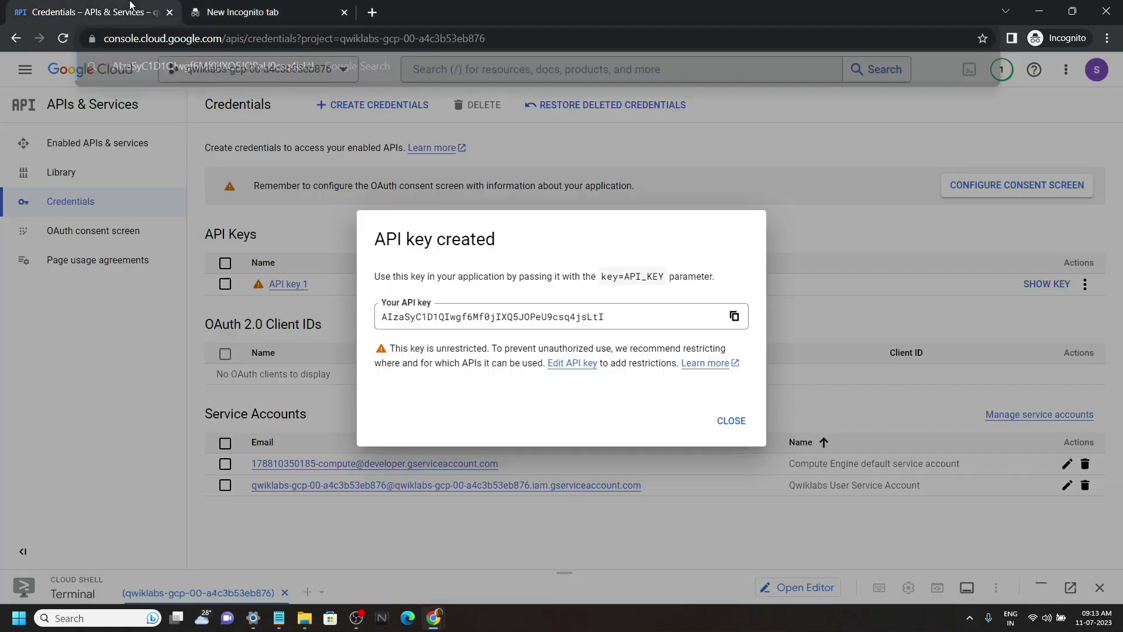
{"action": "left_click", "coordinate": [728, 420]}
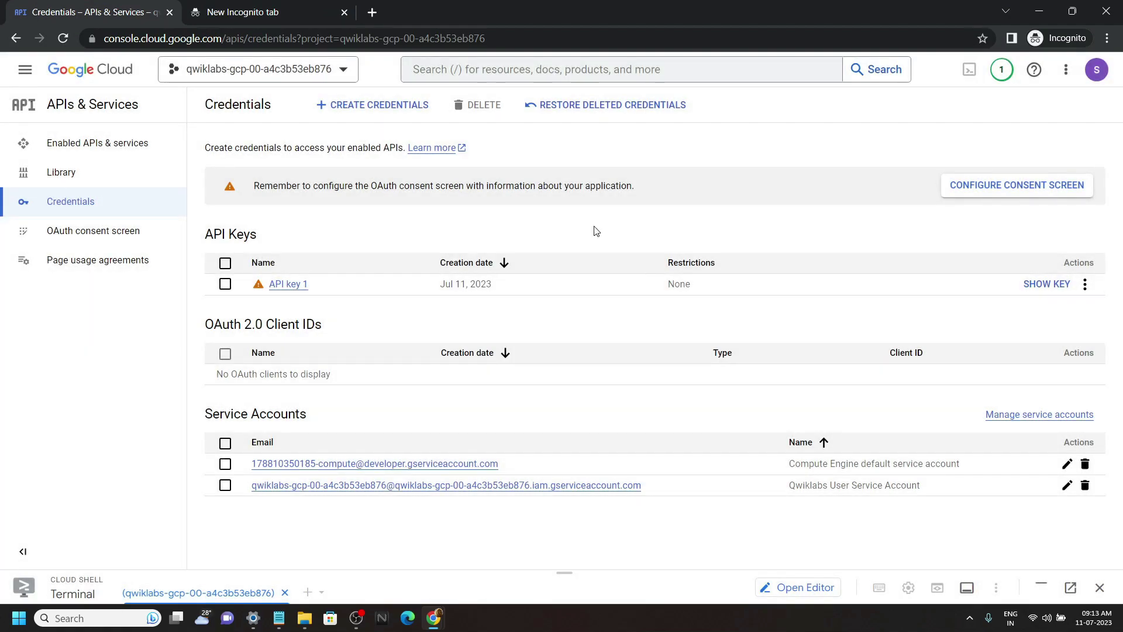
- Open Compute Engine VM instances and authorize an SSH connection to linux-instance
{"action": "left_click", "coordinate": [624, 70]}
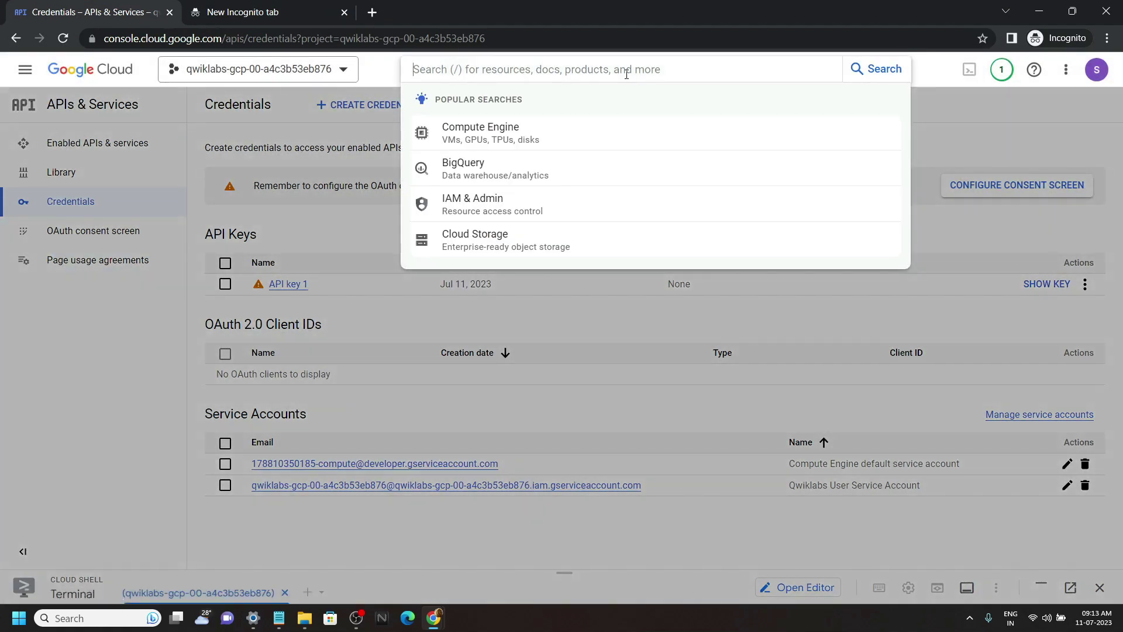
{"action": "type", "text": "compute"}
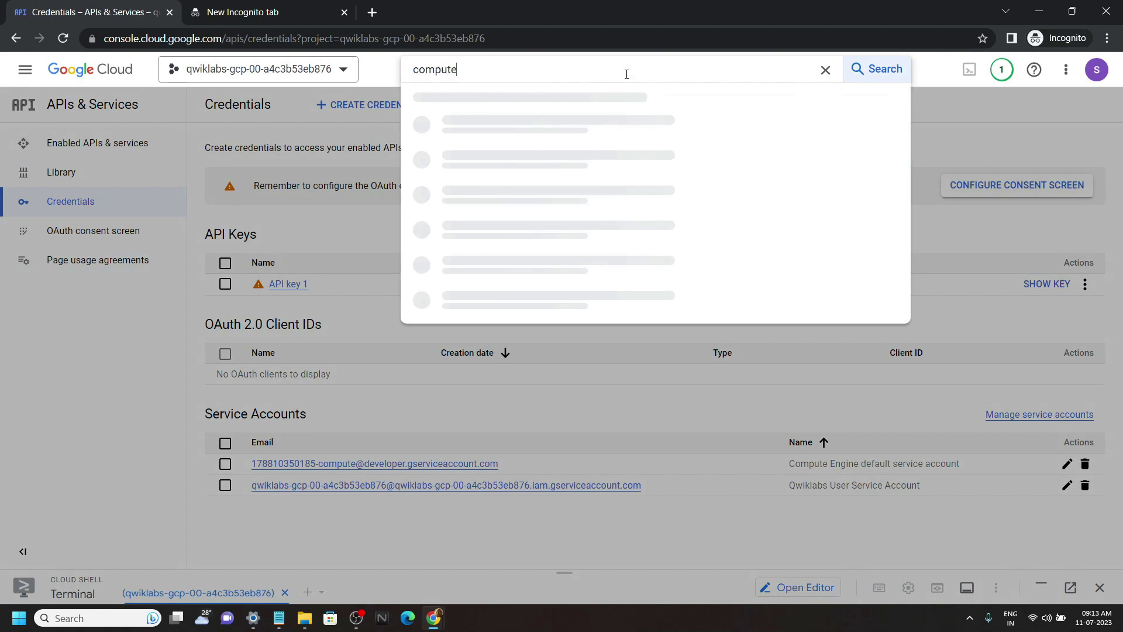
{"action": "left_click", "coordinate": [541, 167]}
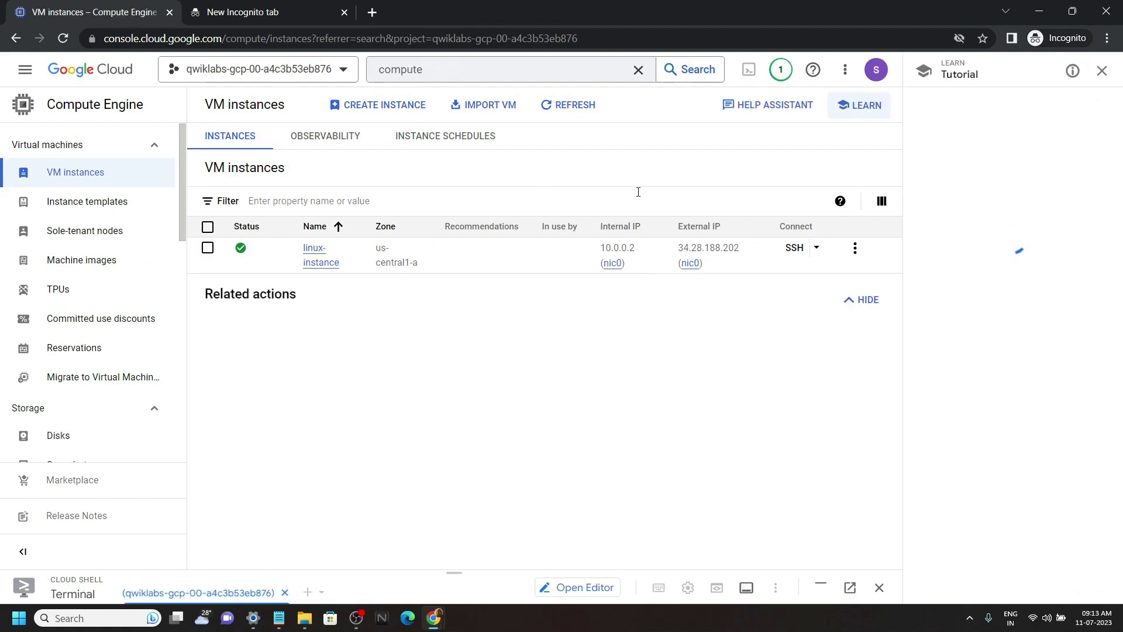
{"action": "left_click", "coordinate": [794, 249]}
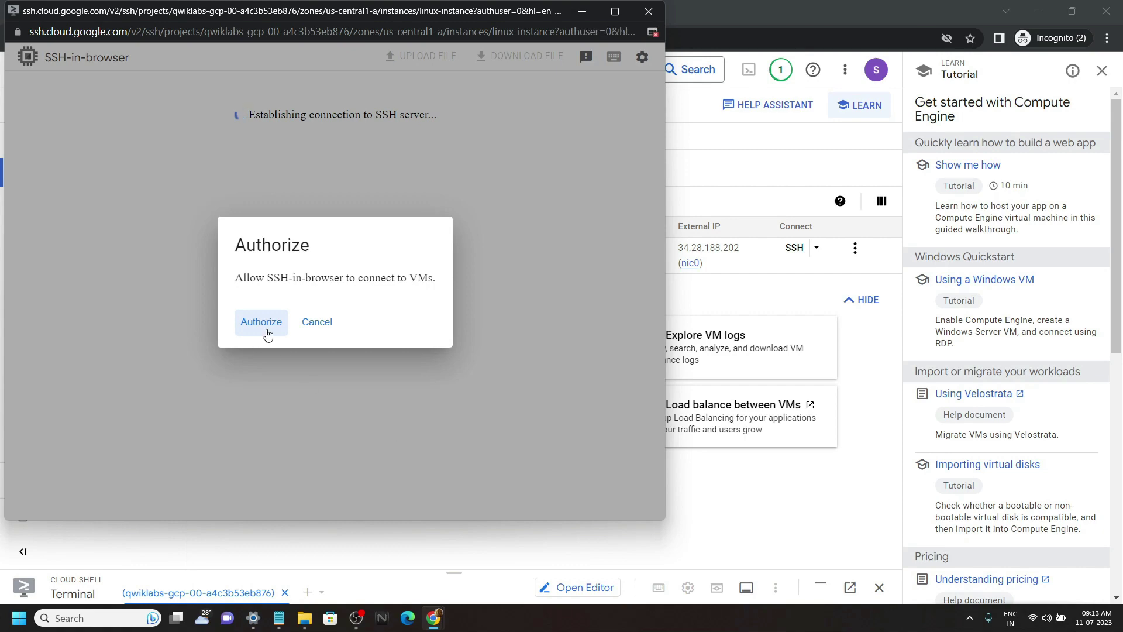
{"action": "left_click", "coordinate": [264, 325]}
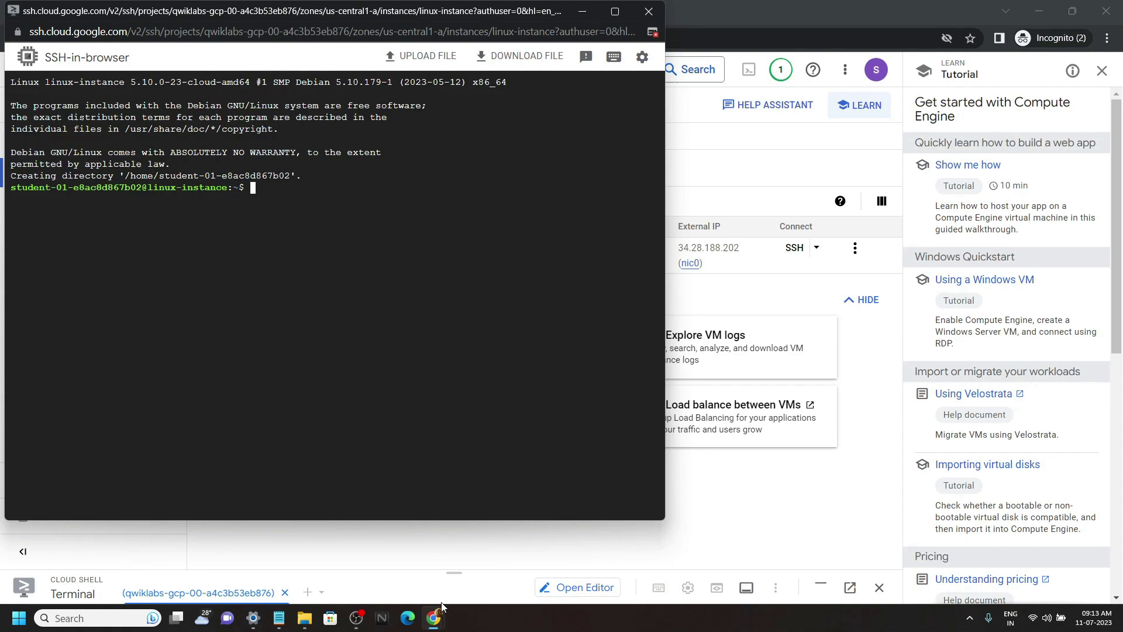
{"action": "mouse_move", "coordinate": [434, 618]}
{"action": "left_click", "coordinate": [372, 569]}
- Run the progress check for Task 2, Create an API key
{"action": "left_click", "coordinate": [88, 13]}
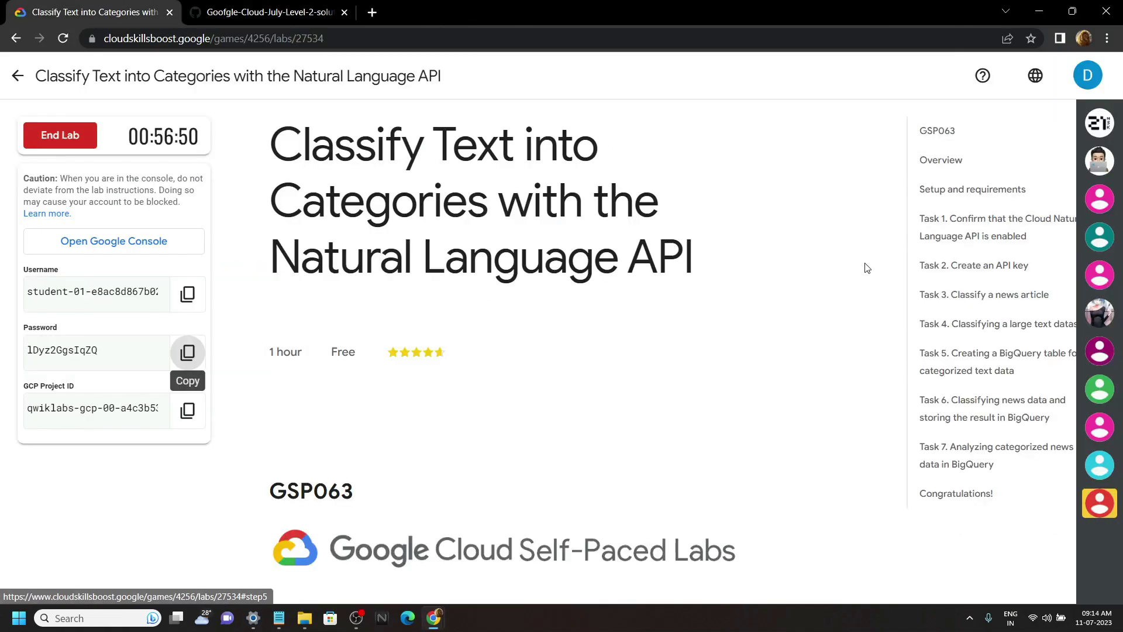
{"action": "left_click", "coordinate": [943, 267]}
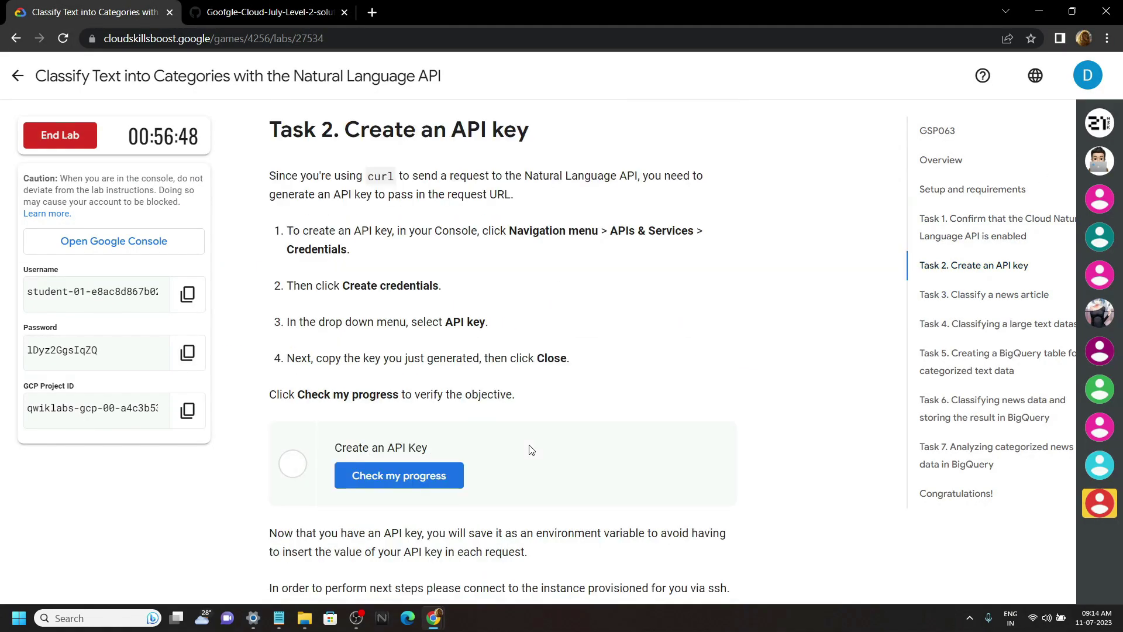
{"action": "scroll", "coordinate": [530, 449], "scroll_direction": "down", "scroll_amount": 3}
{"action": "left_click", "coordinate": [443, 255]}
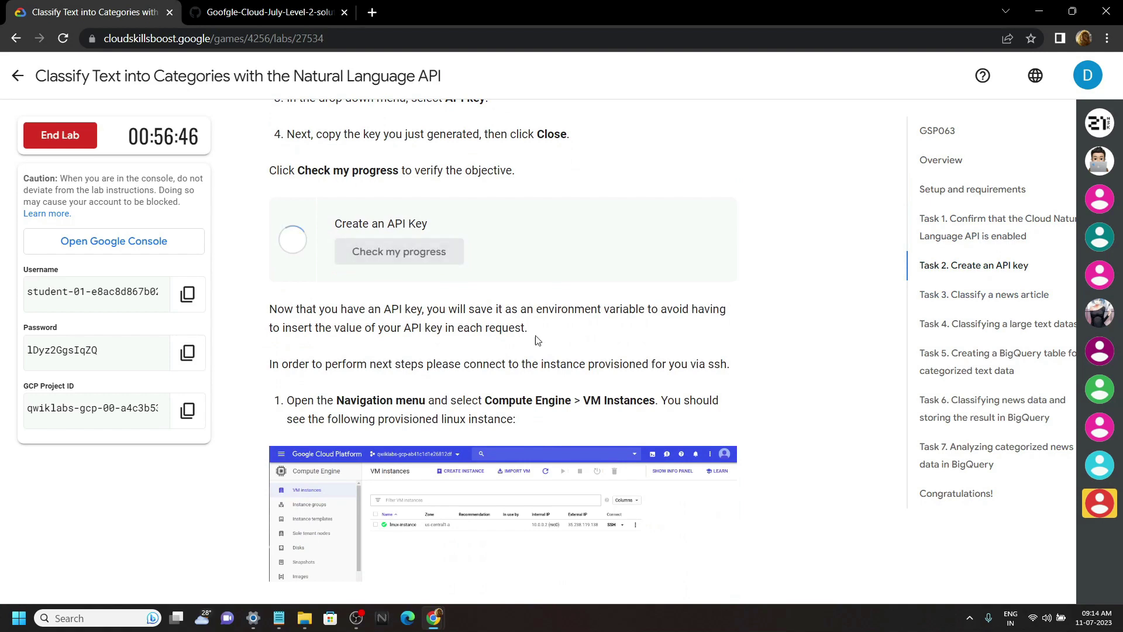
{"action": "scroll", "coordinate": [537, 340], "scroll_direction": "up", "scroll_amount": 2}
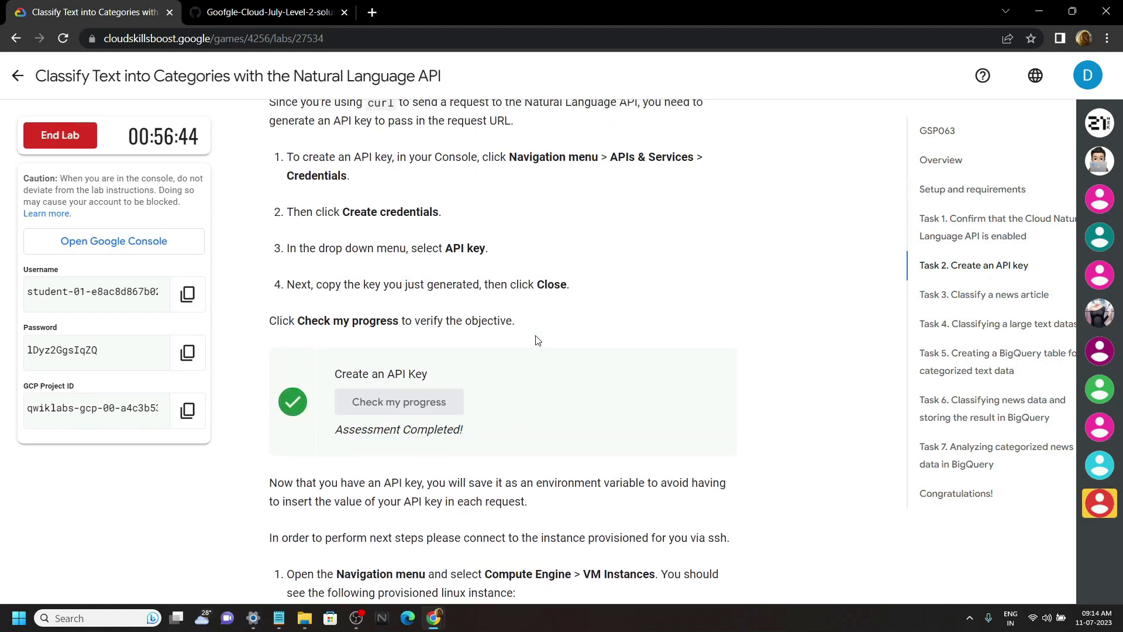
{"action": "scroll", "coordinate": [537, 340], "scroll_direction": "down", "scroll_amount": 3}
{"action": "scroll", "coordinate": [537, 339], "scroll_direction": "down", "scroll_amount": 6}
{"action": "scroll", "coordinate": [537, 340], "scroll_direction": "up", "scroll_amount": 2}
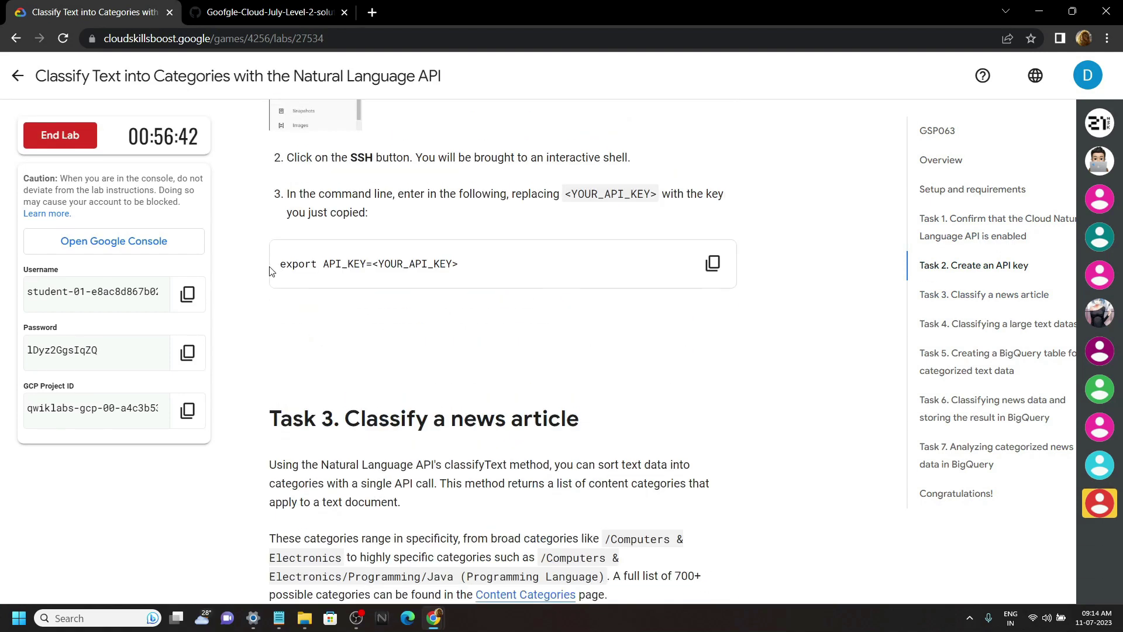
- Run 'export API_KEY=' with the saved key in the linux-instance SSH terminal
{"action": "left_click_drag", "start_coordinate": [269, 271], "coordinate": [375, 278]}
{"action": "key", "text": "ctrl+c"}
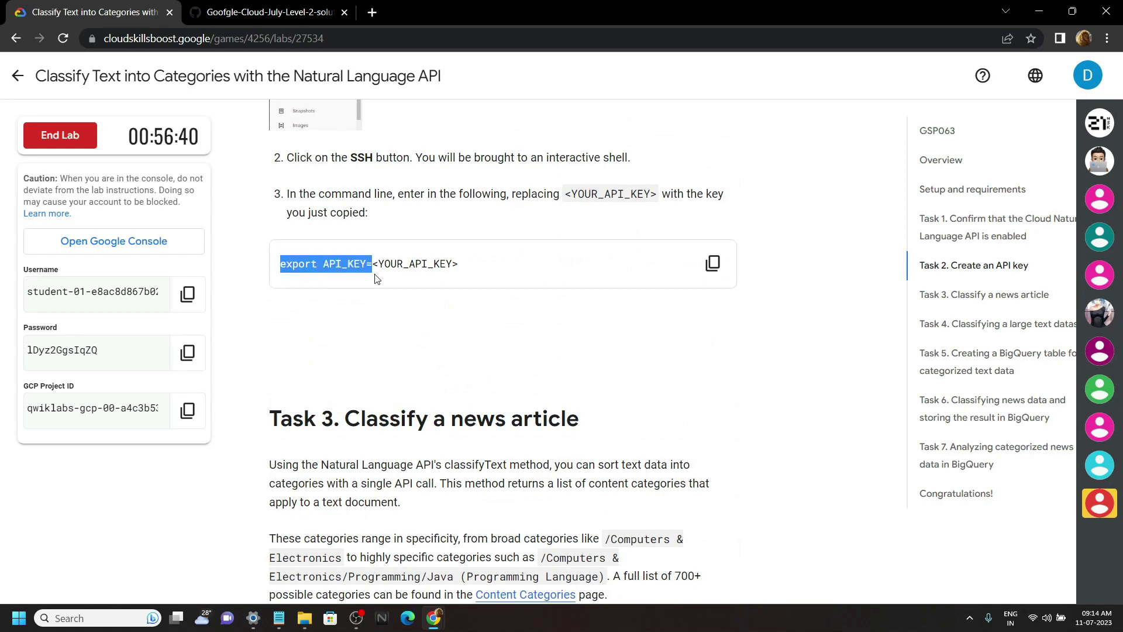
{"action": "mouse_move", "coordinate": [433, 618]}
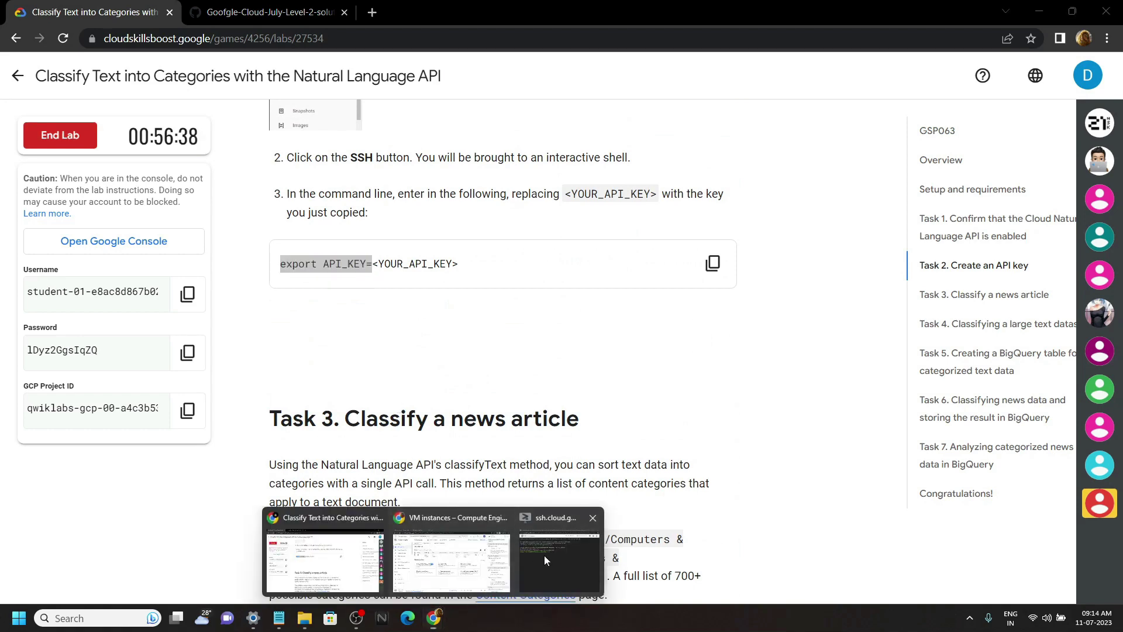
{"action": "left_click", "coordinate": [544, 555]}
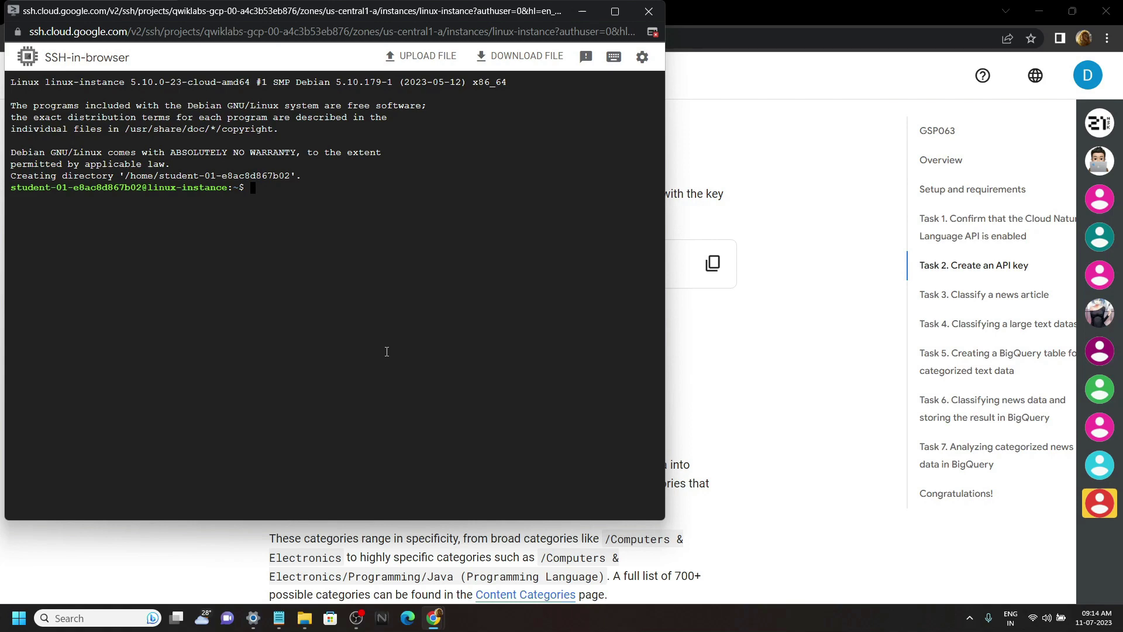
{"action": "key", "text": "ctrl+v"}
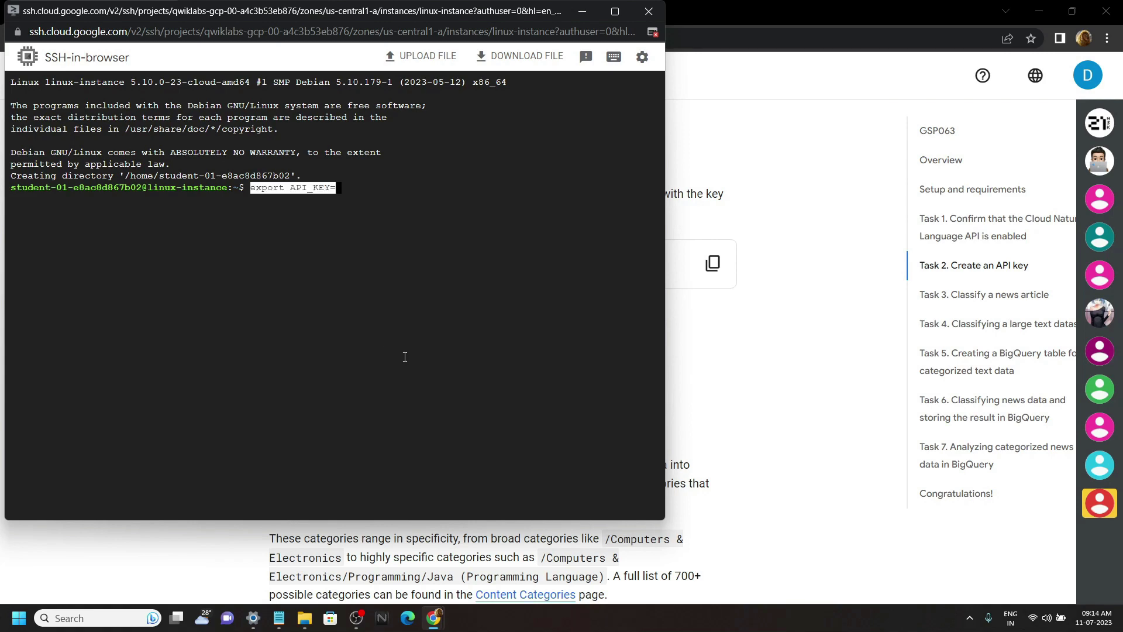
{"action": "left_click", "coordinate": [457, 571]}
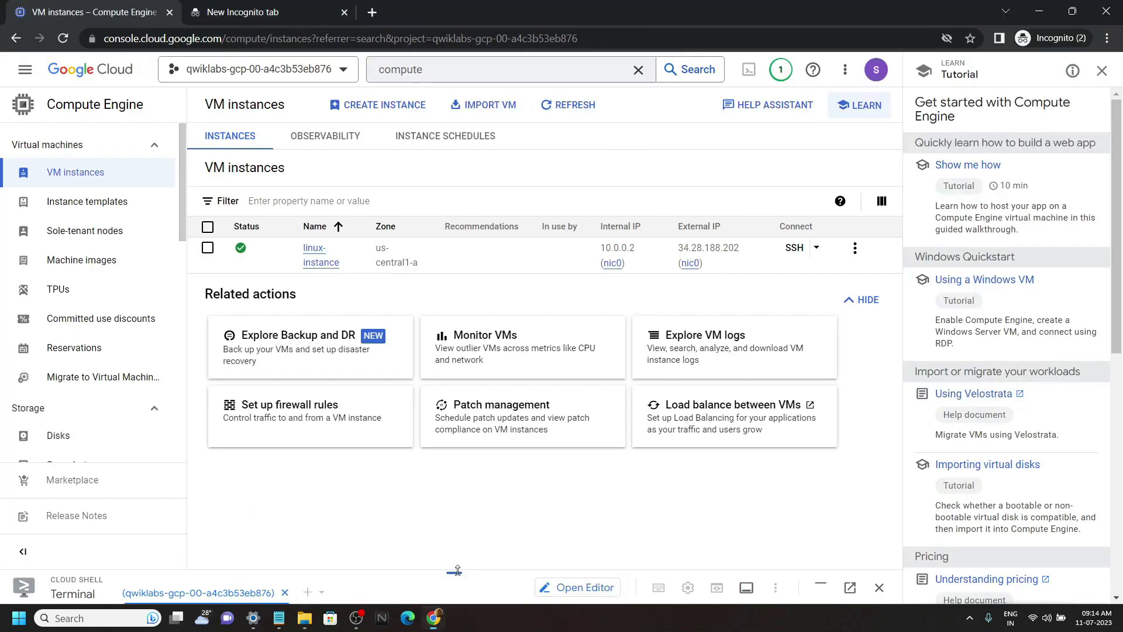
{"action": "left_click", "coordinate": [300, 6]}
{"action": "key", "text": "ctrl+v"}
{"action": "key", "text": "ctrl+a"}
{"action": "key", "text": "ctrl+c"}
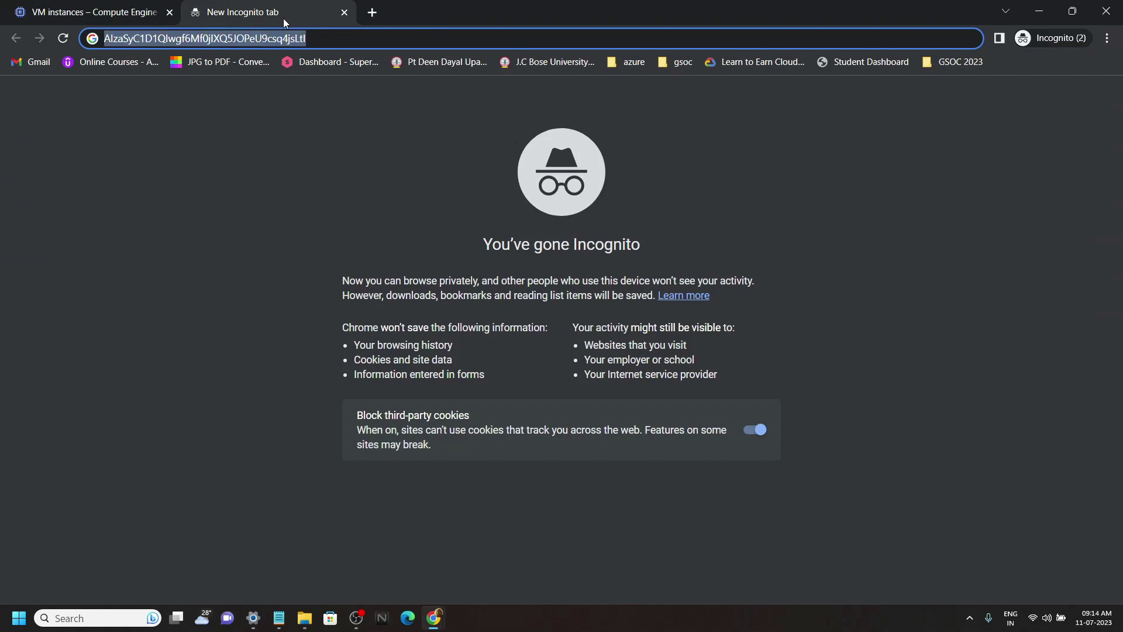
{"action": "mouse_move", "coordinate": [434, 618]}
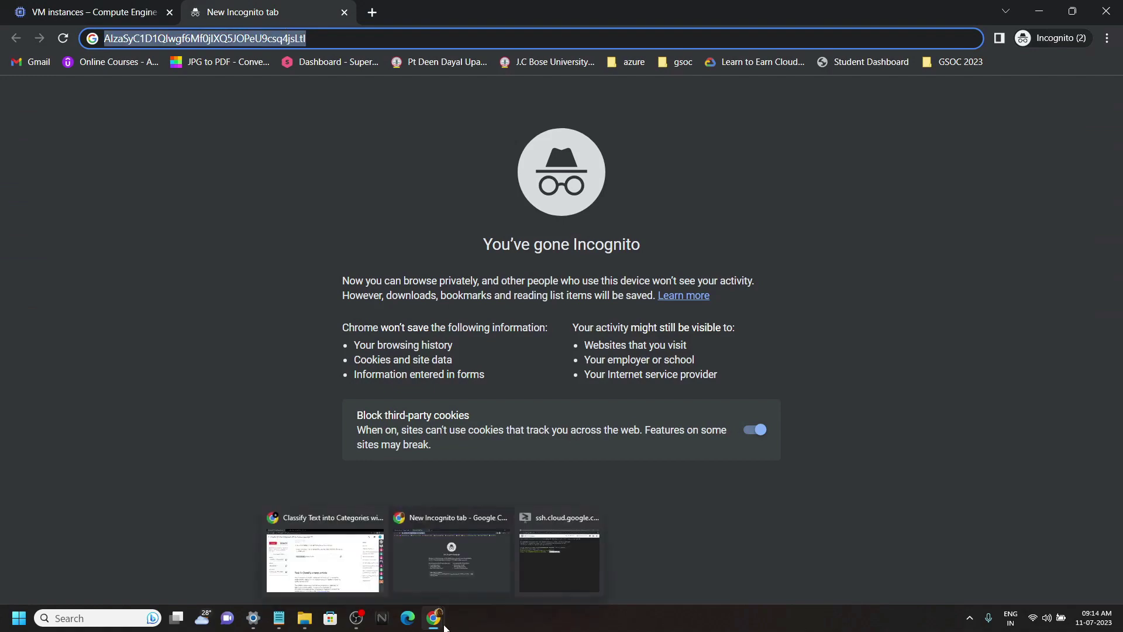
{"action": "left_click", "coordinate": [565, 555]}
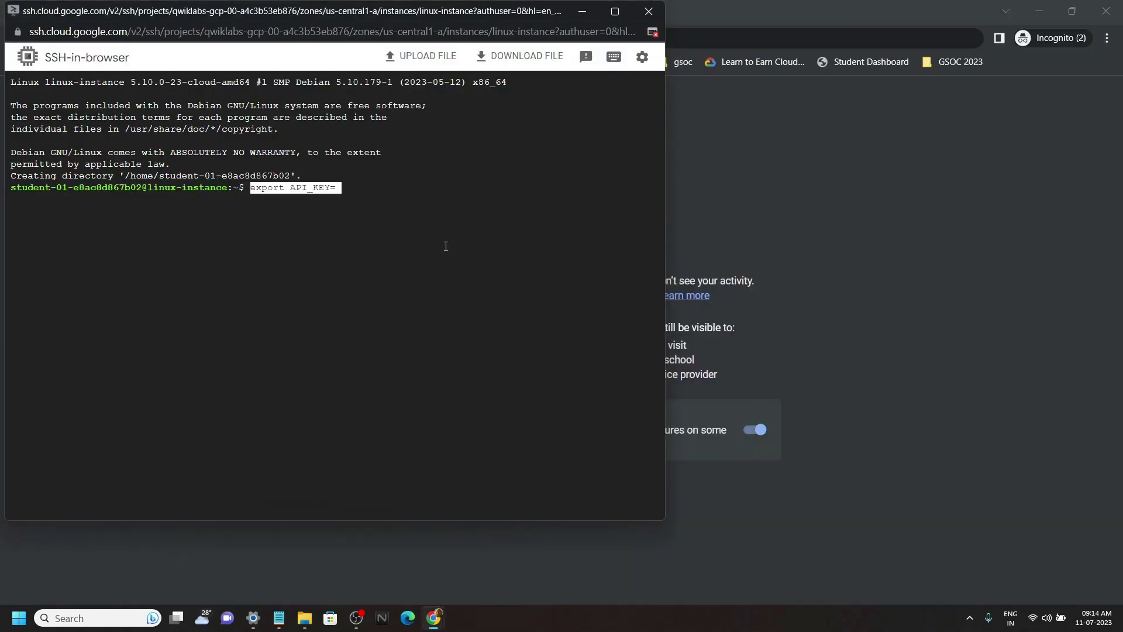
{"action": "key", "text": "ctrl+v"}
{"action": "key", "text": "Return"}
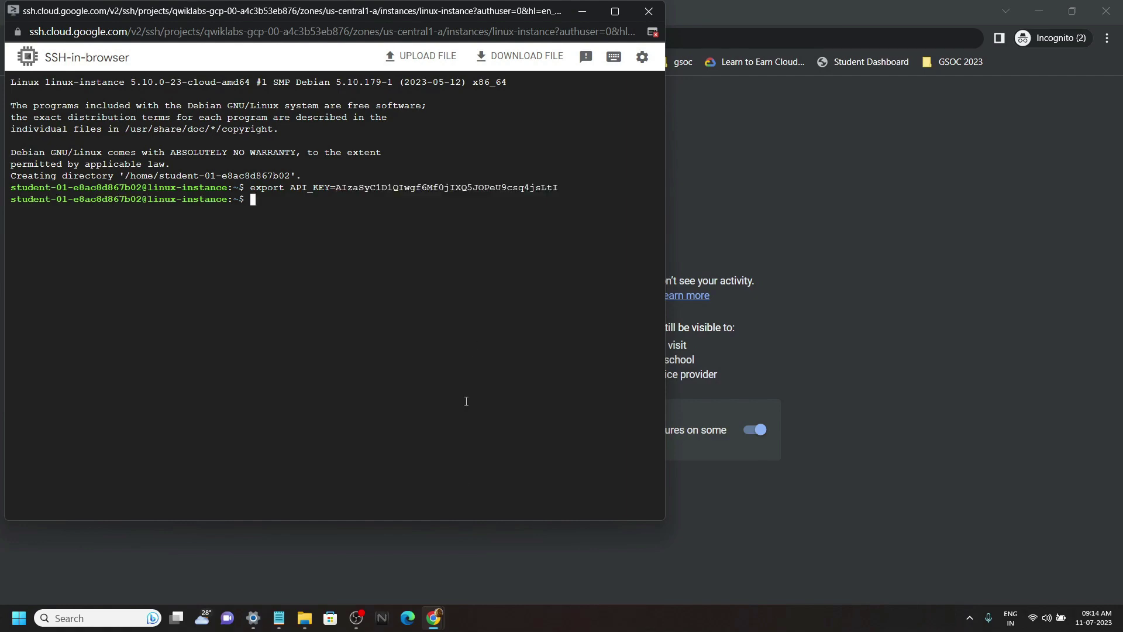
- Open a new request.json file in nano on the VM
{"action": "left_click", "coordinate": [332, 552]}
{"action": "scroll", "coordinate": [399, 326], "scroll_direction": "down", "scroll_amount": 4}
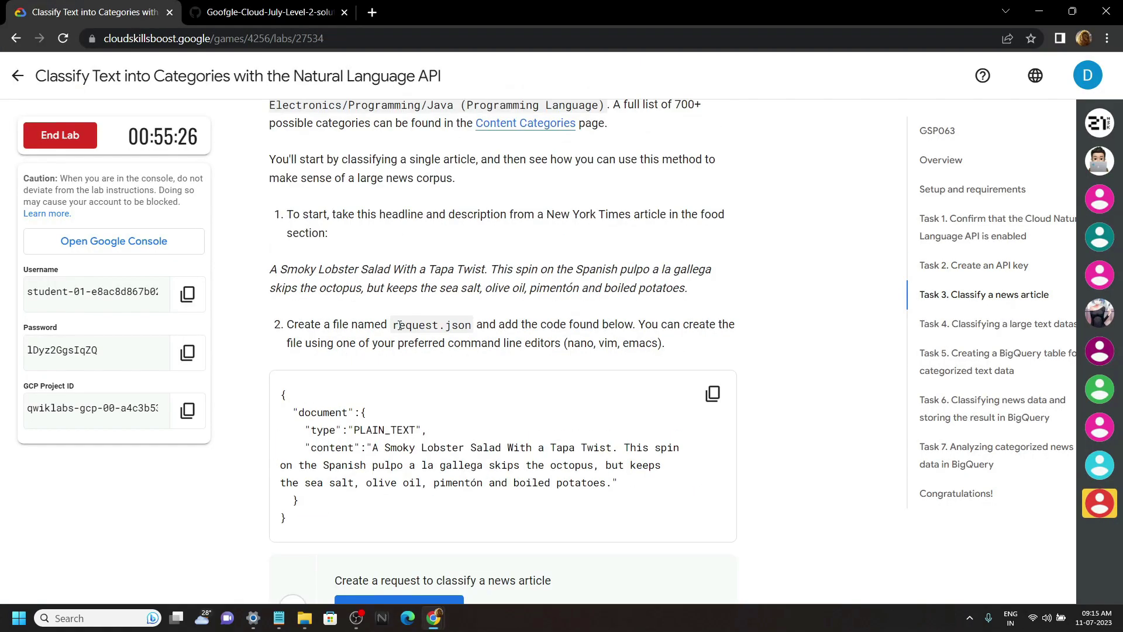
{"action": "left_click_drag", "start_coordinate": [393, 328], "coordinate": [475, 326]}
{"action": "key", "text": "ctrl+c"}
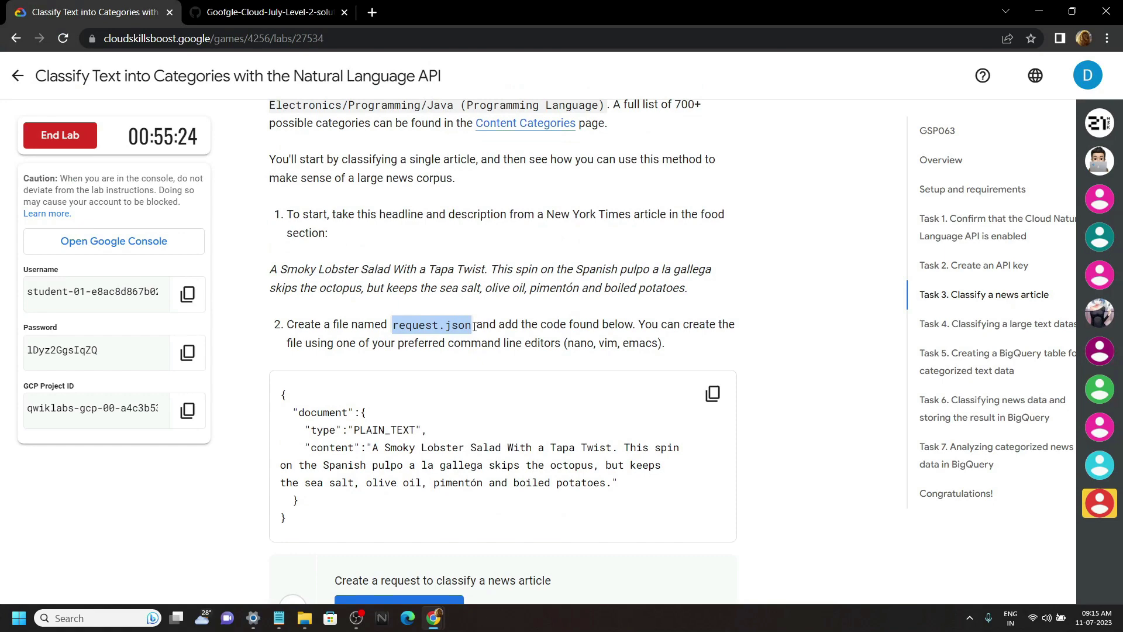
{"action": "mouse_move", "coordinate": [434, 618]}
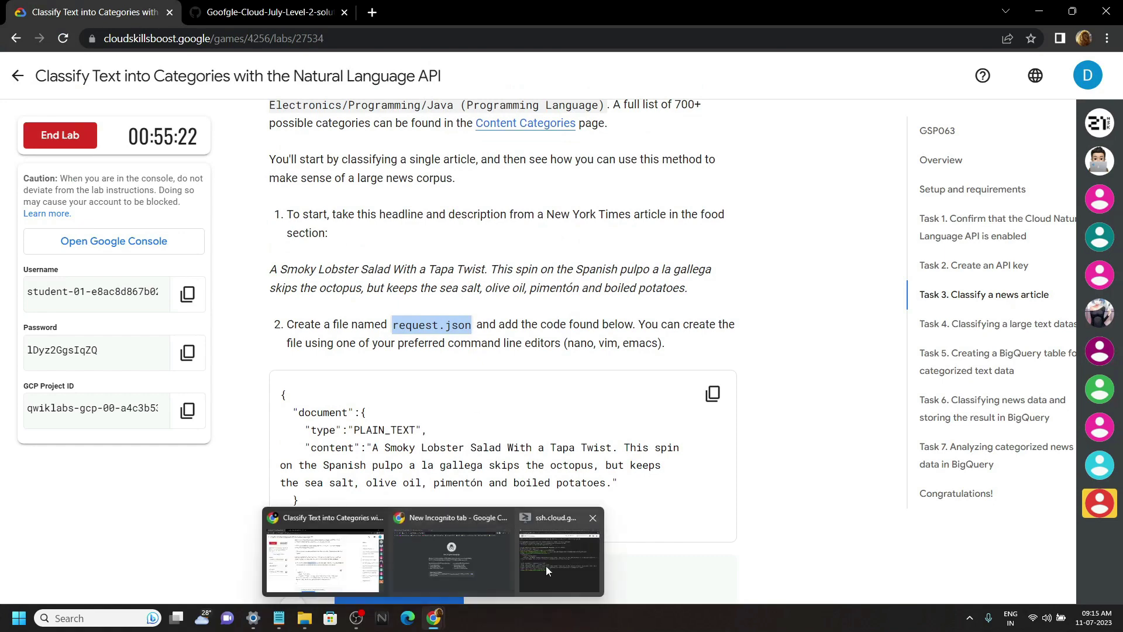
{"action": "left_click", "coordinate": [546, 566]}
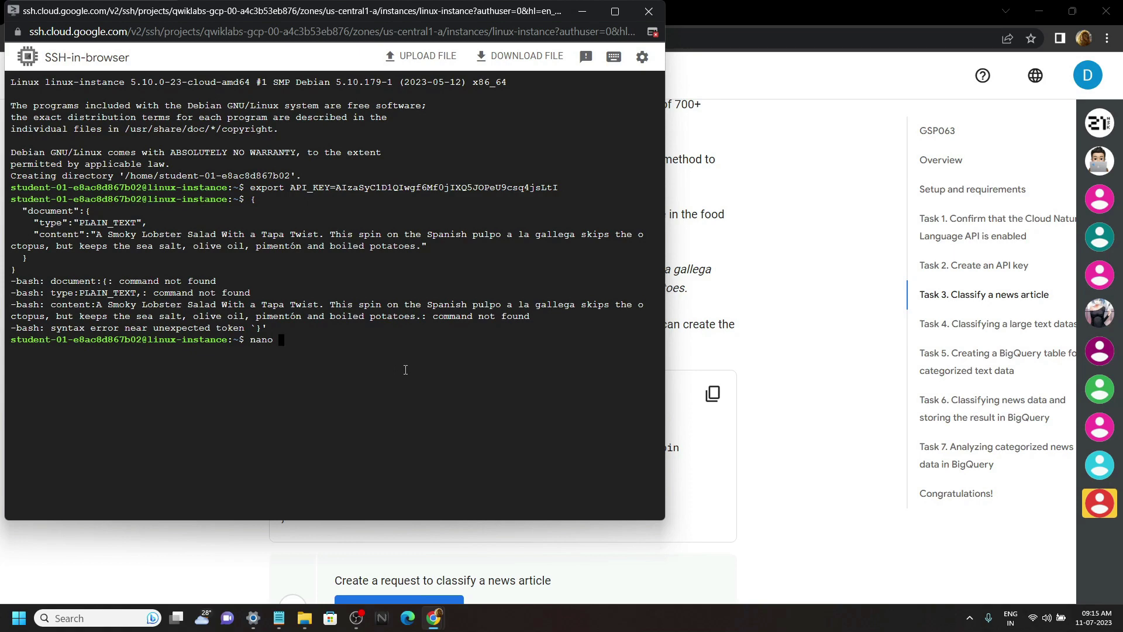
{"action": "key", "text": "ctrl+v"}
{"action": "key", "text": "Return"}
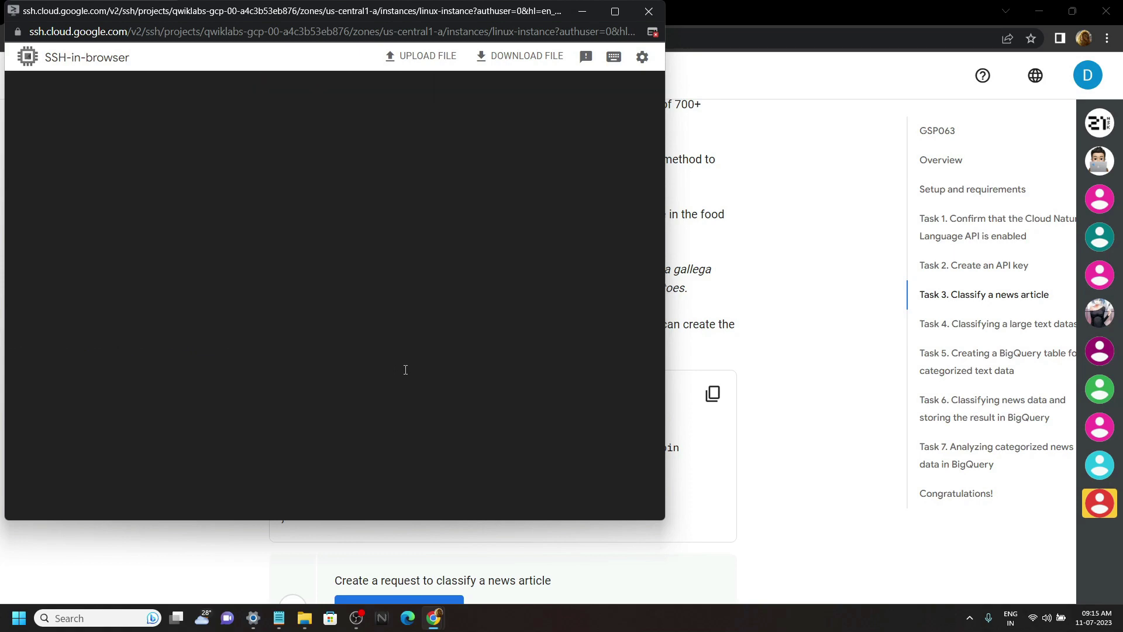
- Paste the lab's lobster-salad JSON document into request.json and save it
{"action": "left_click", "coordinate": [756, 250]}
{"action": "scroll", "coordinate": [757, 251], "scroll_direction": "down", "scroll_amount": 2}
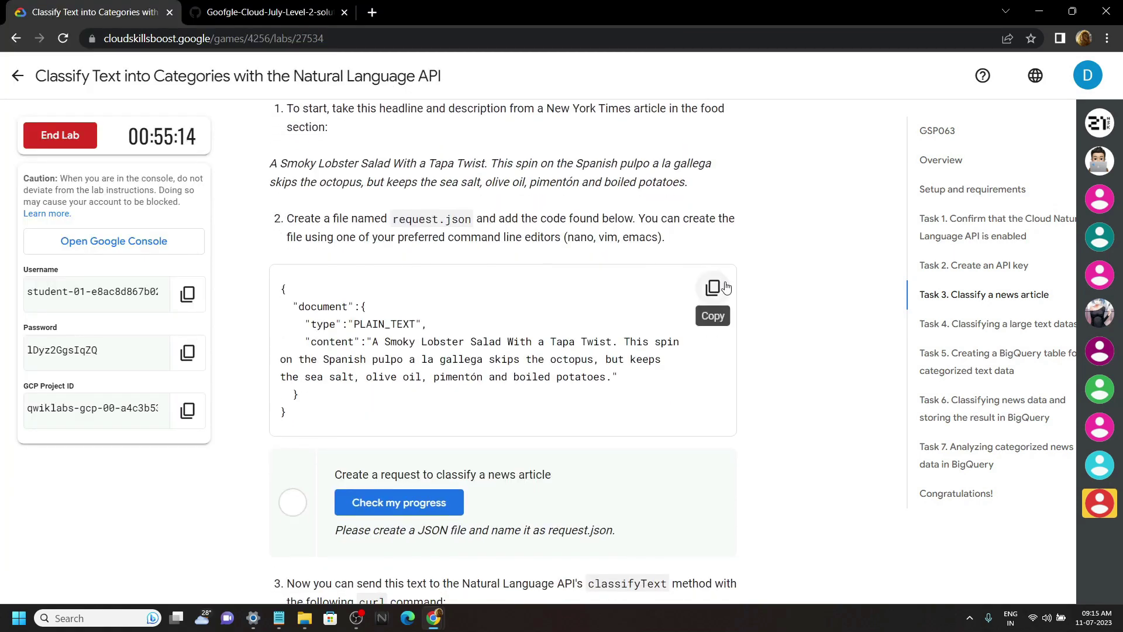
{"action": "left_click", "coordinate": [713, 287]}
{"action": "mouse_move", "coordinate": [433, 618]}
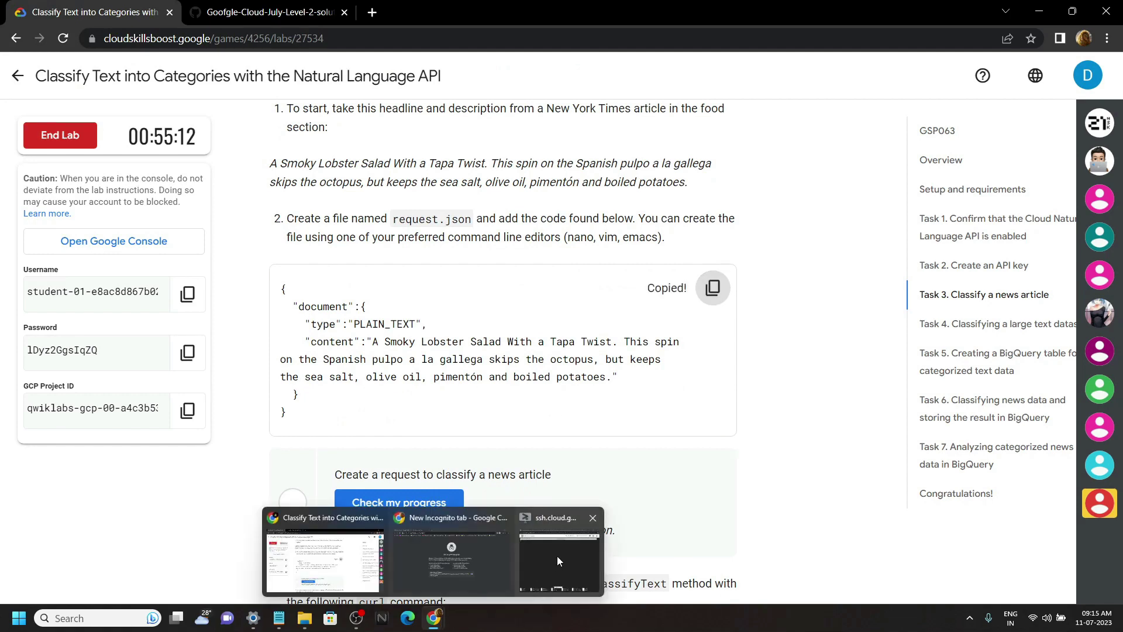
{"action": "left_click", "coordinate": [558, 555]}
{"action": "key", "text": "ctrl+v"}
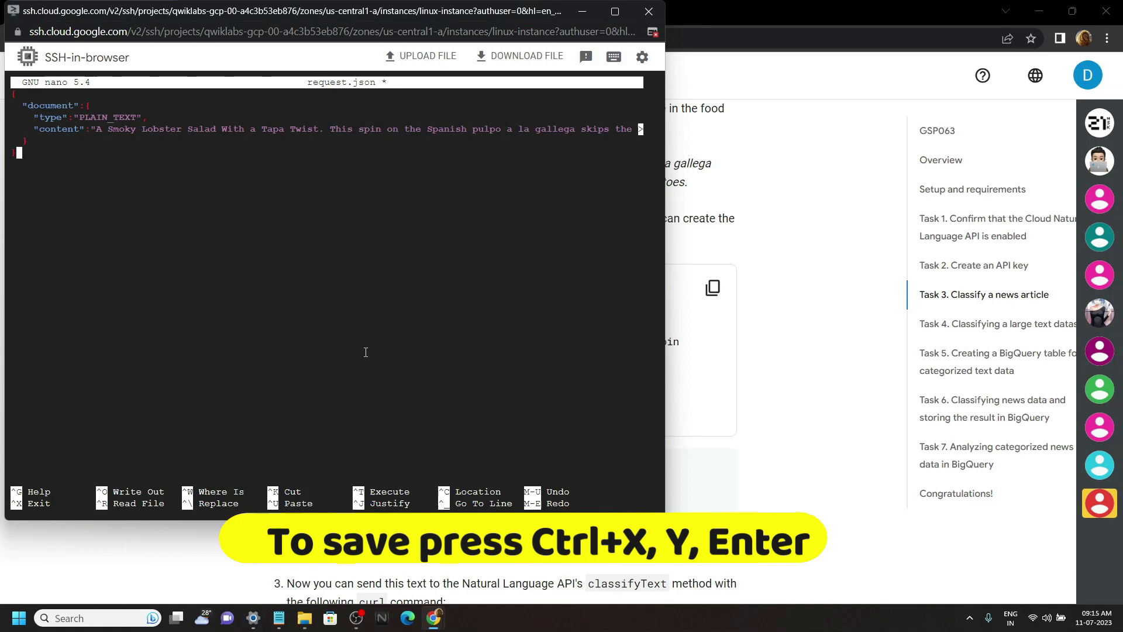
{"action": "key", "text": "ctrl+x"}
{"action": "key", "text": "y"}
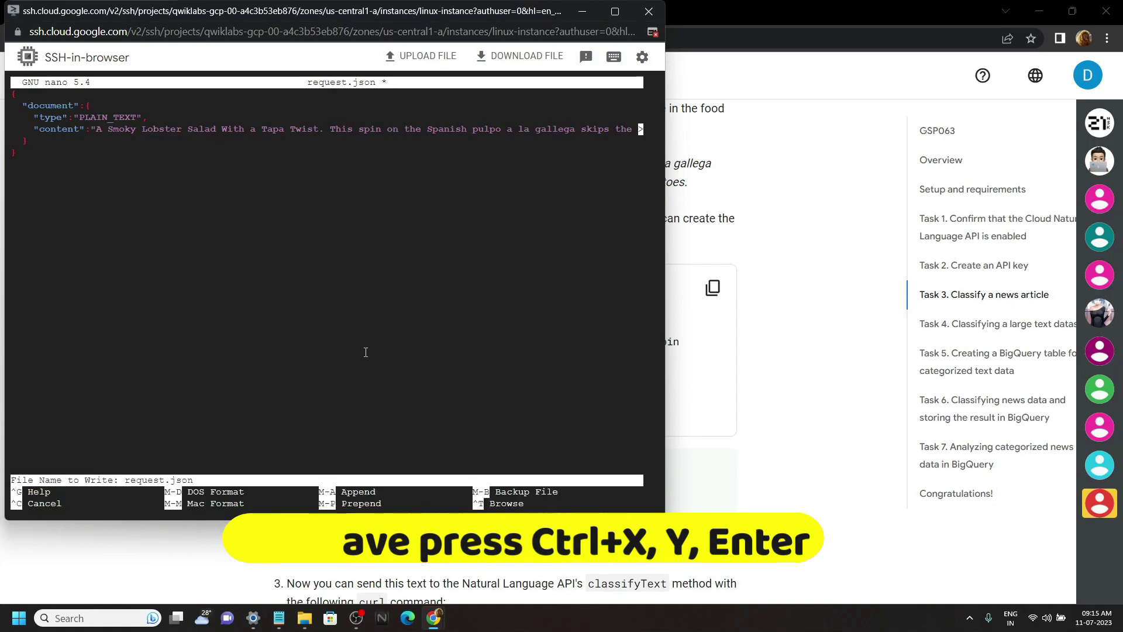
{"action": "key", "text": "Return"}
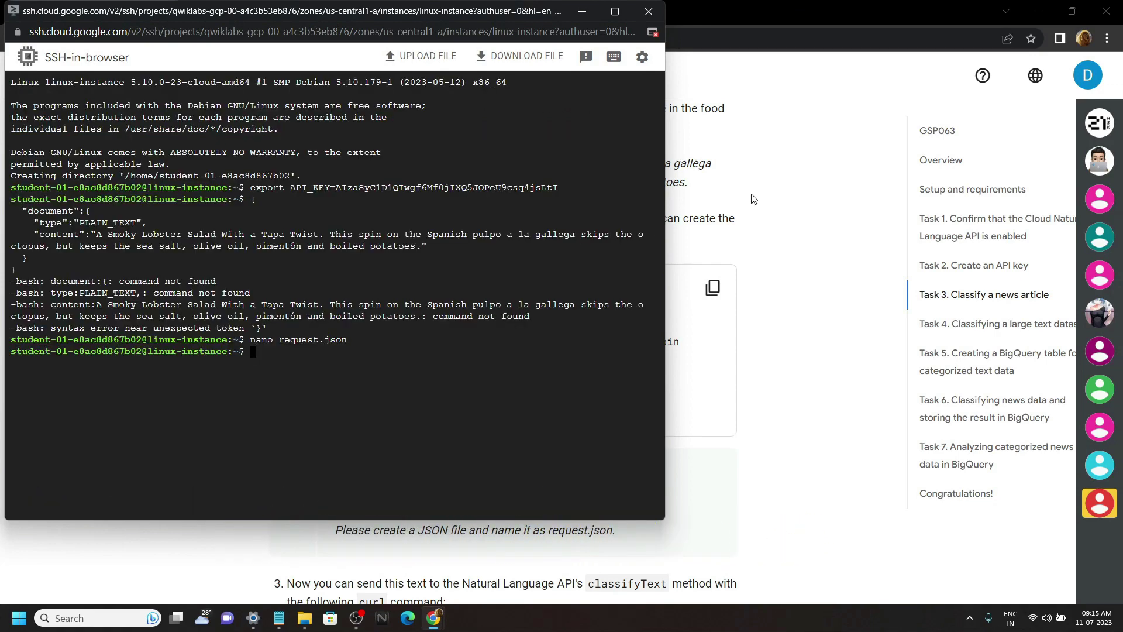
{"action": "left_click", "coordinate": [751, 199]}
{"action": "scroll", "coordinate": [480, 298], "scroll_direction": "down", "scroll_amount": 2}
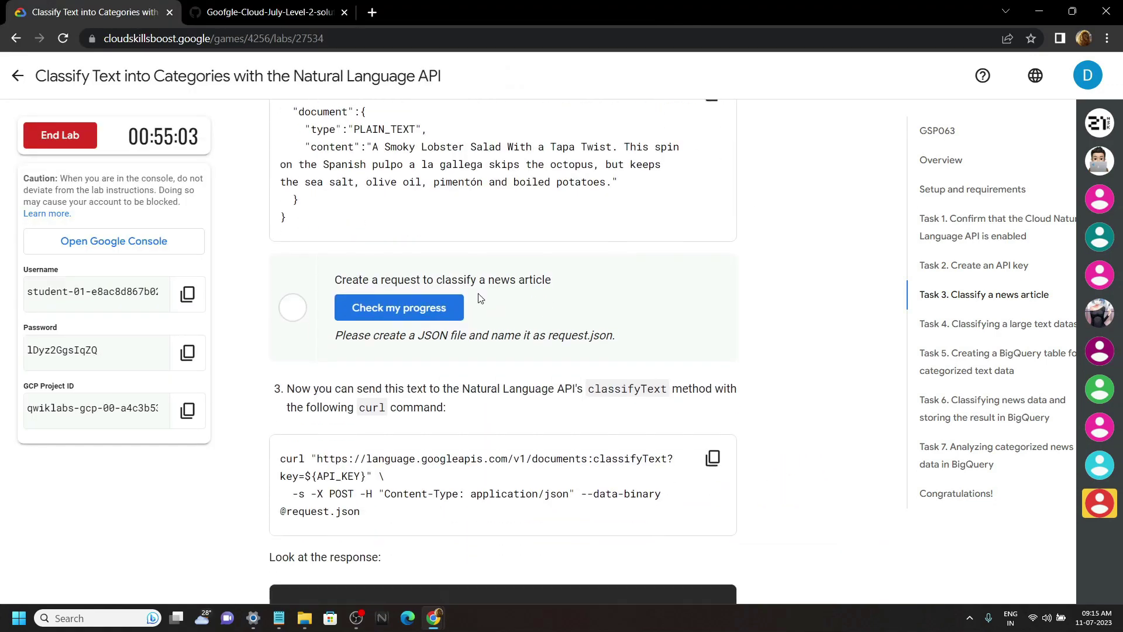
- Check progress for the request task, then run the classifyText curl command
{"action": "left_click", "coordinate": [429, 300]}
{"action": "scroll", "coordinate": [606, 334], "scroll_direction": "down", "scroll_amount": 2}
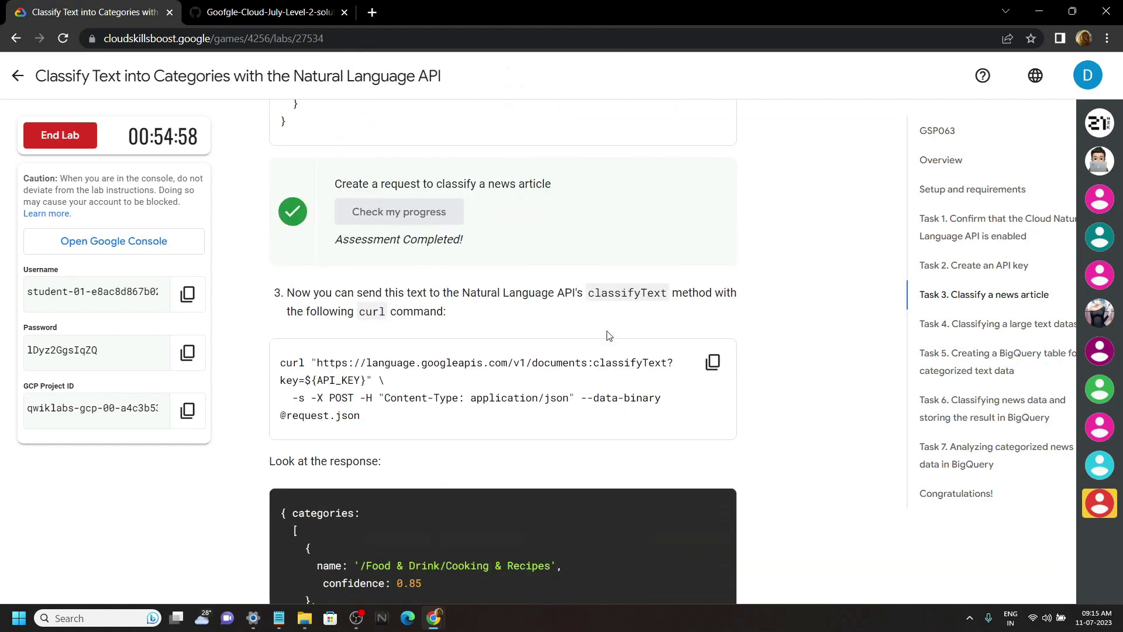
{"action": "scroll", "coordinate": [607, 333], "scroll_direction": "down", "scroll_amount": 1}
{"action": "left_click", "coordinate": [713, 275]}
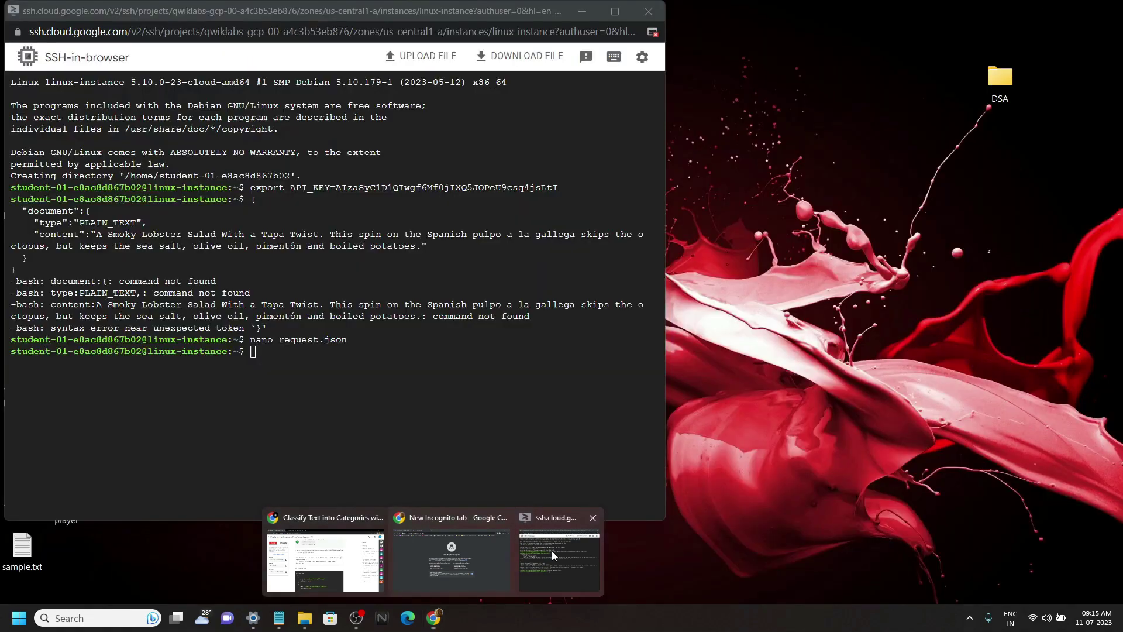
{"action": "mouse_move", "coordinate": [434, 618]}
{"action": "left_click", "coordinate": [551, 551]}
{"action": "key", "text": "ctrl+v"}
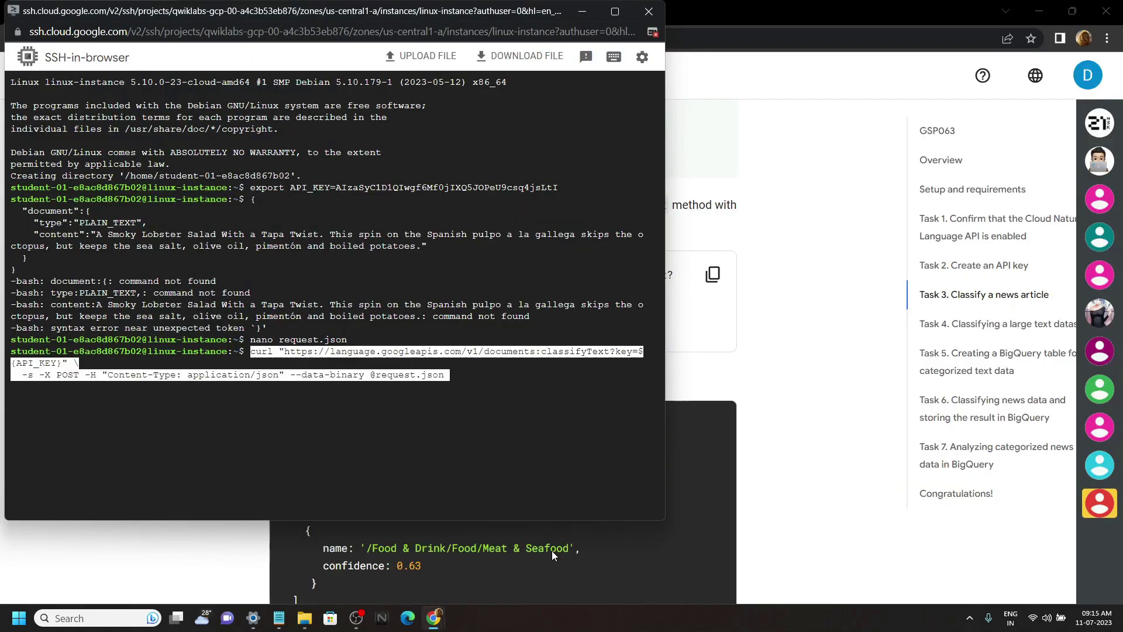
{"action": "key", "text": "Return"}
- Run the curl command saving the response to result.json, then check progress
{"action": "left_click", "coordinate": [813, 220]}
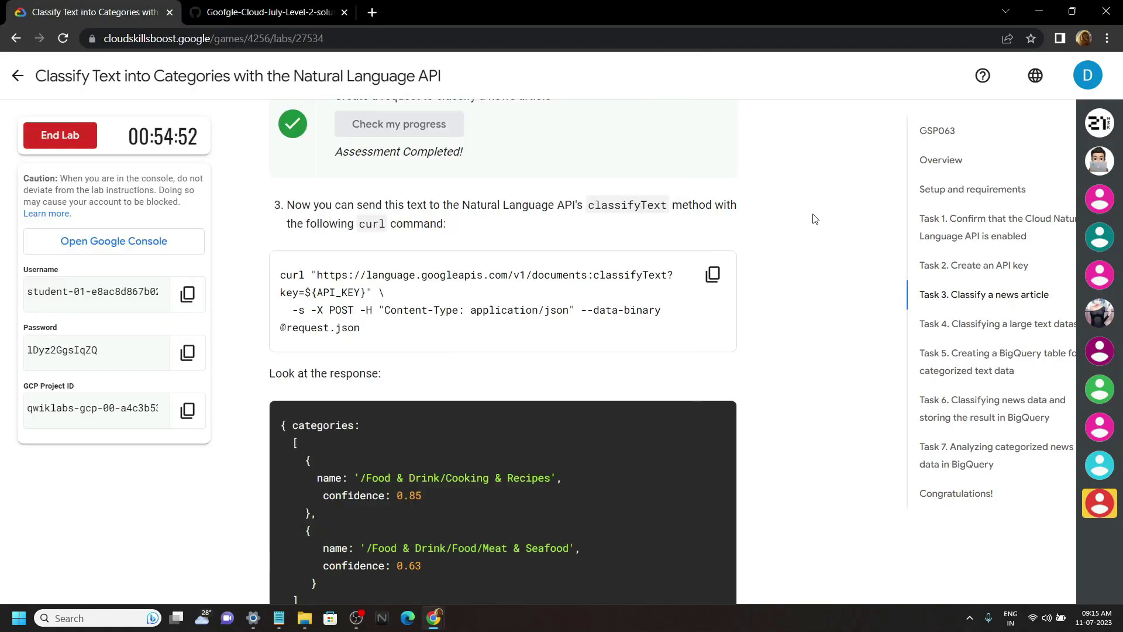
{"action": "scroll", "coordinate": [742, 231], "scroll_direction": "down", "scroll_amount": 3}
{"action": "scroll", "coordinate": [742, 230], "scroll_direction": "down", "scroll_amount": 3}
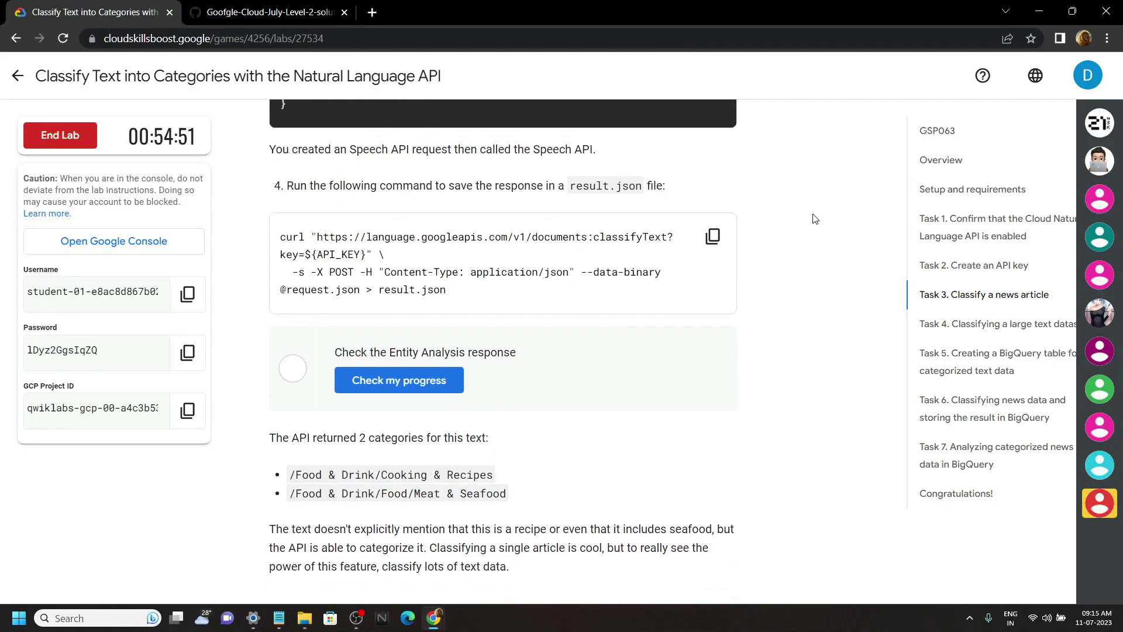
{"action": "left_click", "coordinate": [713, 231]}
{"action": "mouse_move", "coordinate": [434, 619]}
{"action": "left_click", "coordinate": [533, 552]}
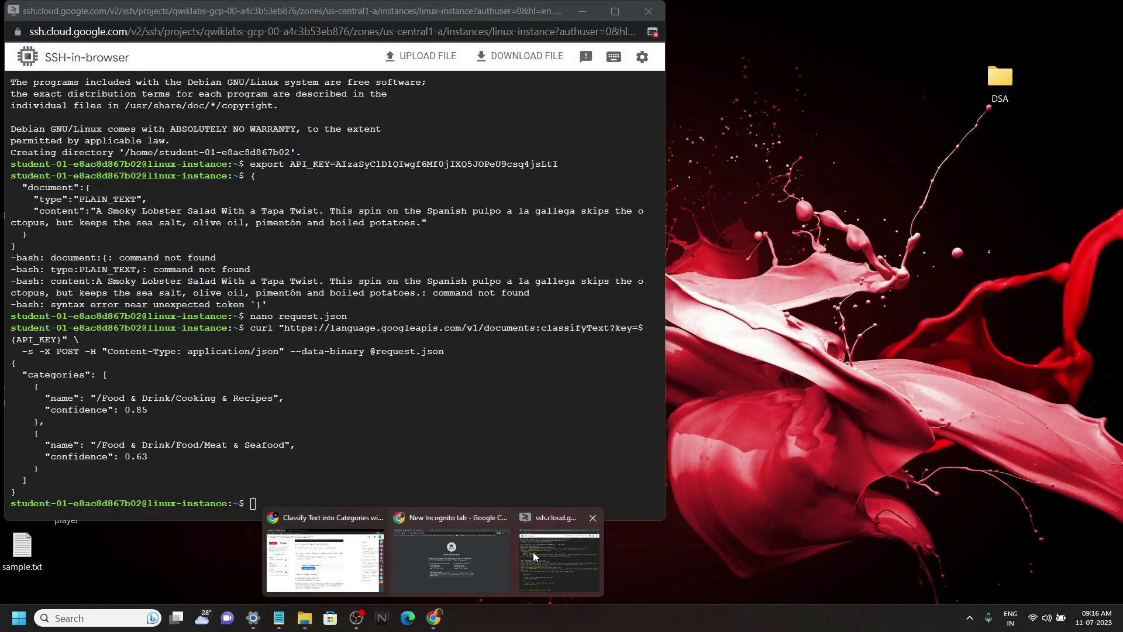
{"action": "key", "text": "ctrl+v"}
{"action": "key", "text": "Return"}
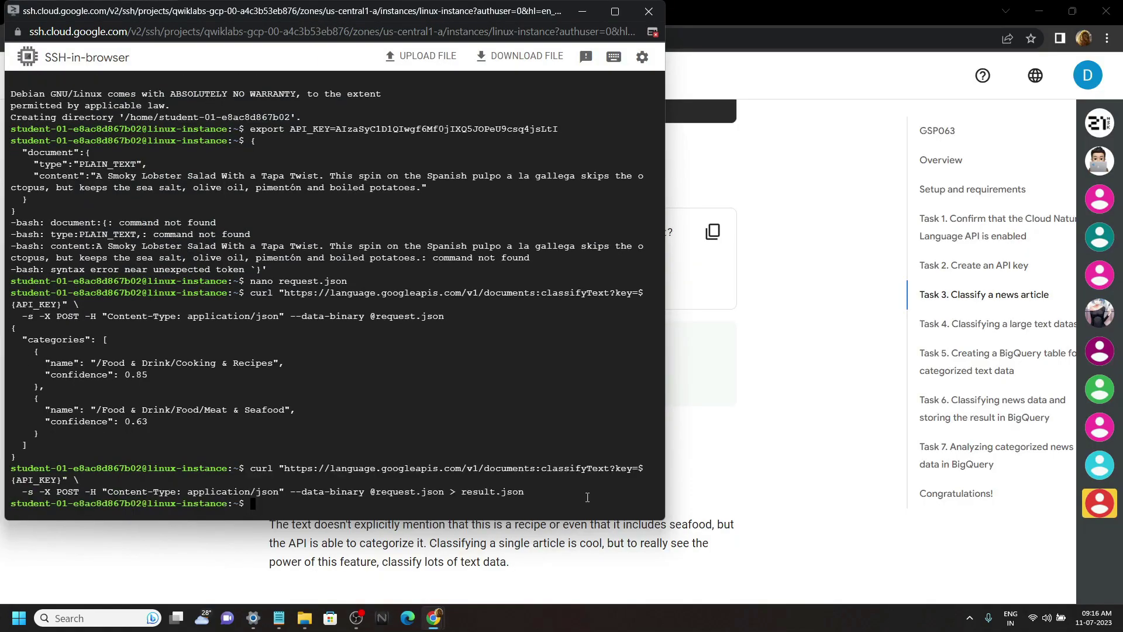
{"action": "left_click", "coordinate": [742, 382]}
{"action": "left_click", "coordinate": [453, 377]}
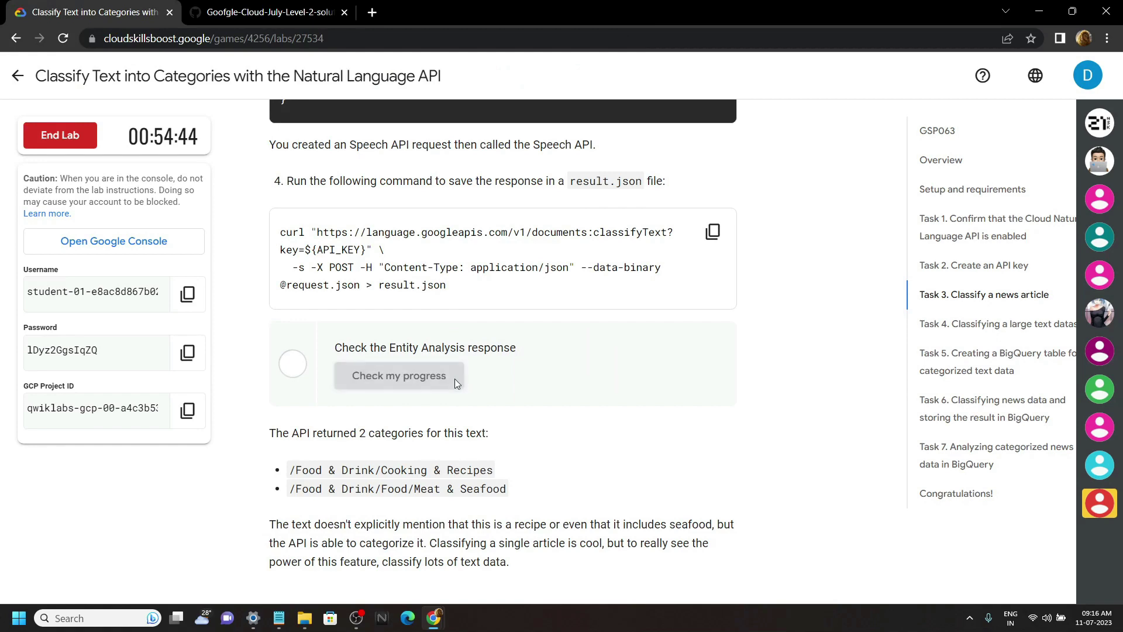
{"action": "scroll", "coordinate": [455, 378], "scroll_direction": "down", "scroll_amount": 1}
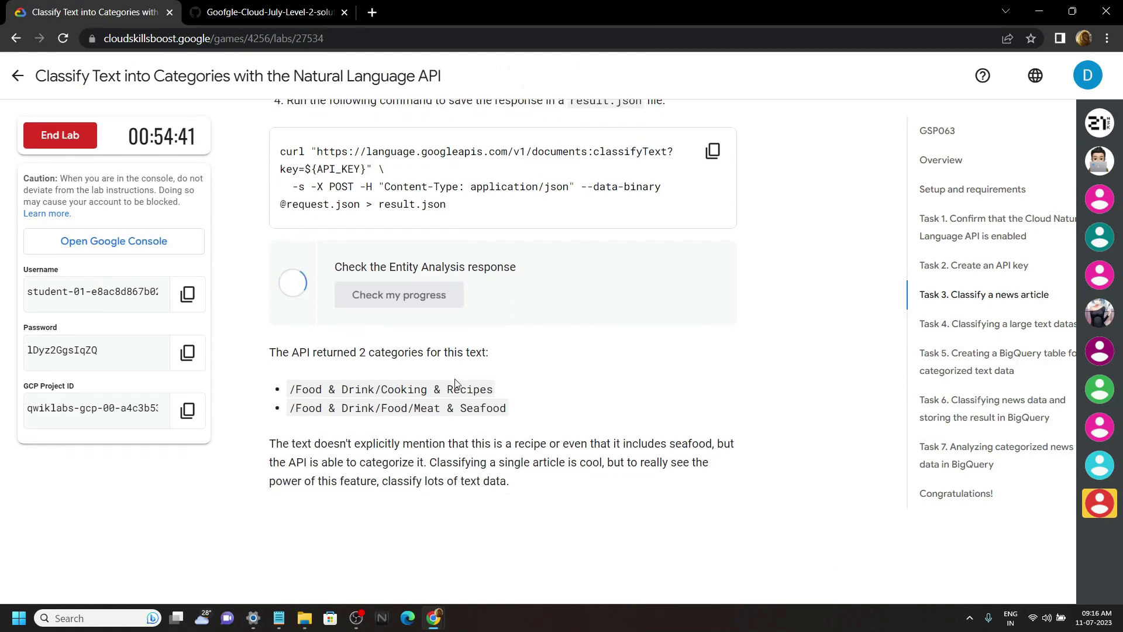
{"action": "scroll", "coordinate": [454, 383], "scroll_direction": "down", "scroll_amount": 1}
{"action": "scroll", "coordinate": [454, 383], "scroll_direction": "down", "scroll_amount": 4}
{"action": "scroll", "coordinate": [349, 242], "scroll_direction": "down", "scroll_amount": 1}
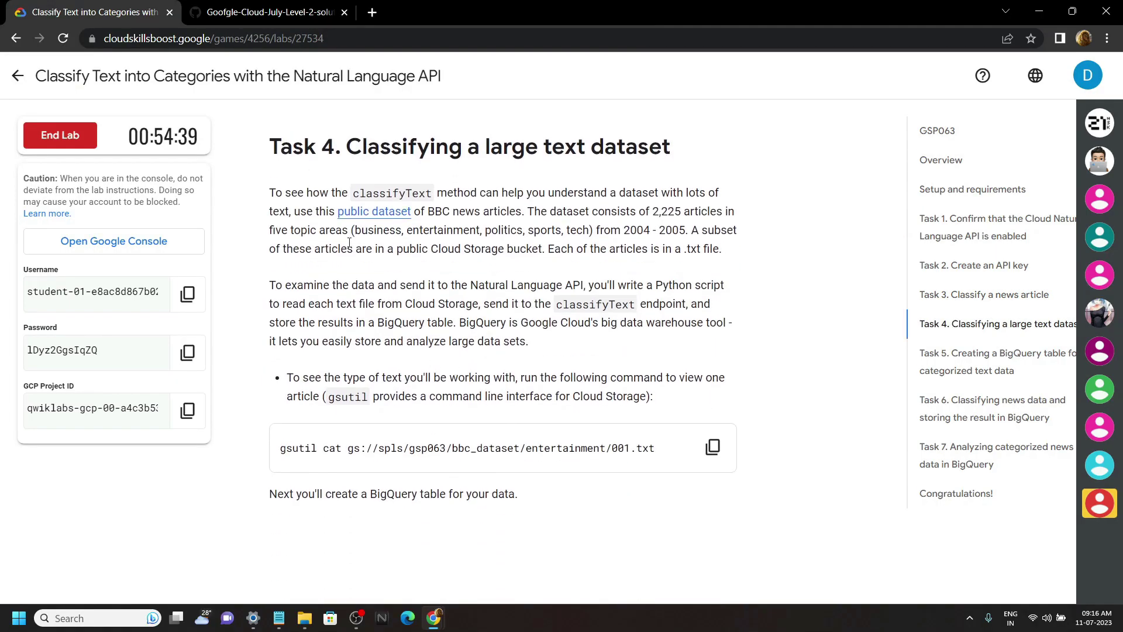
- Paste the bq mk commands for news_classification_dataset and article_data into Cloud Shell
{"action": "left_click", "coordinate": [268, 10]}
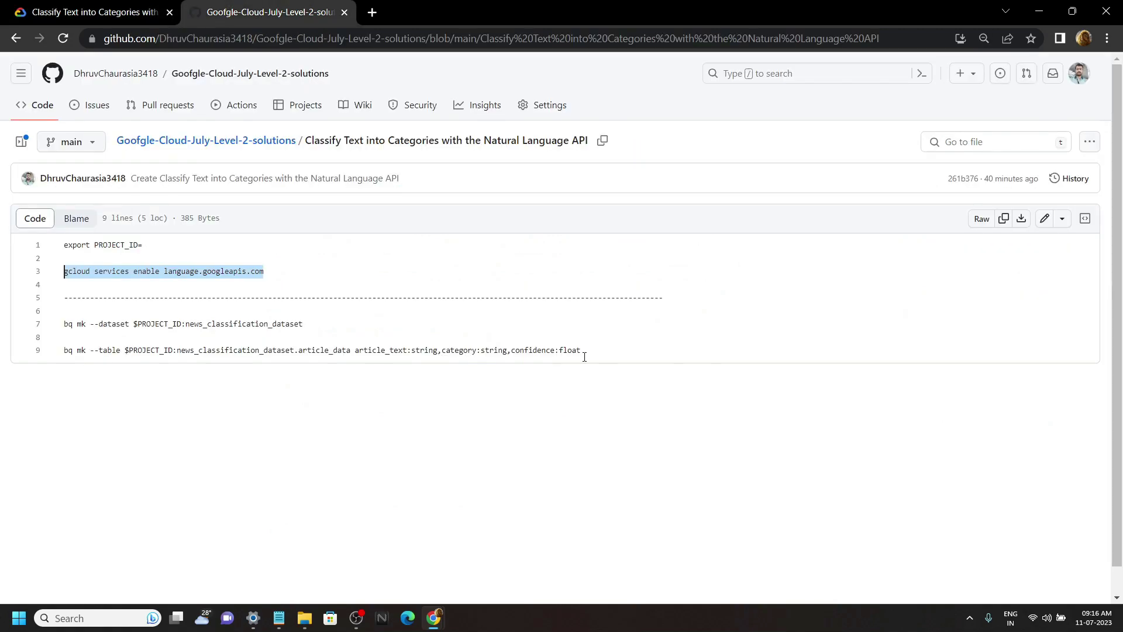
{"action": "left_click_drag", "start_coordinate": [584, 355], "coordinate": [85, 324]}
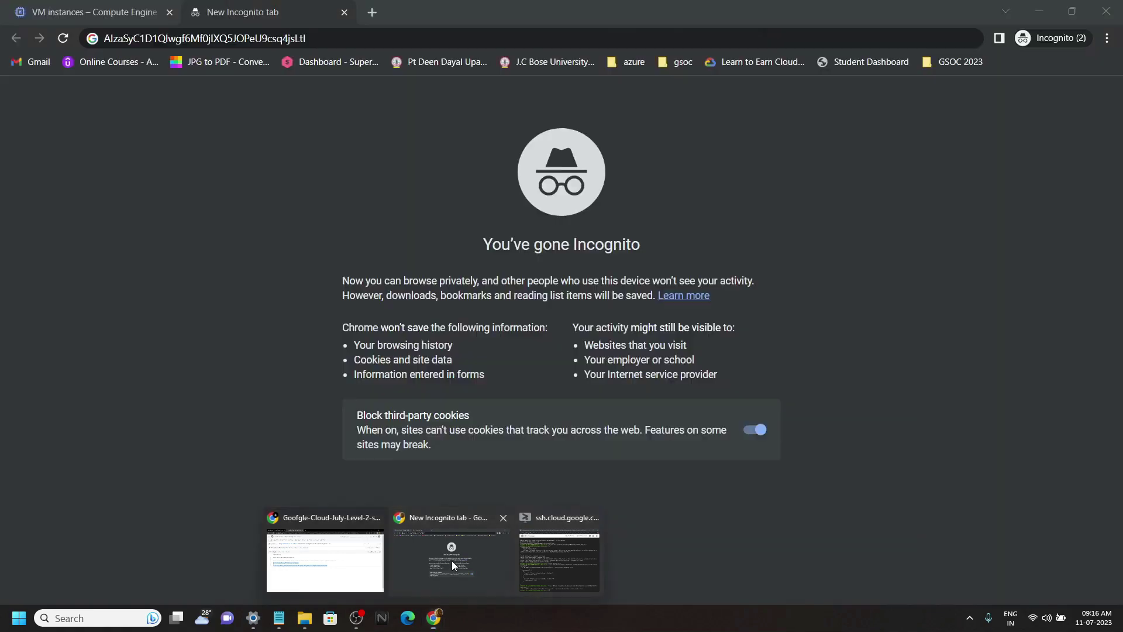
{"action": "left_click", "coordinate": [452, 561]}
{"action": "left_click", "coordinate": [37, 7]}
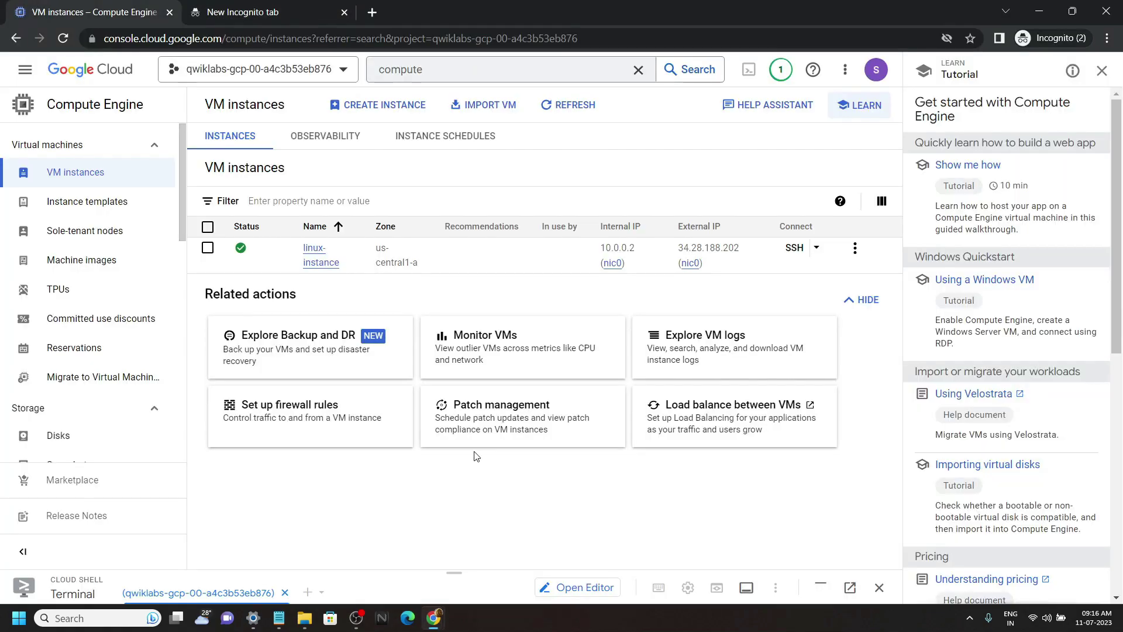
{"action": "left_click", "coordinate": [453, 577]}
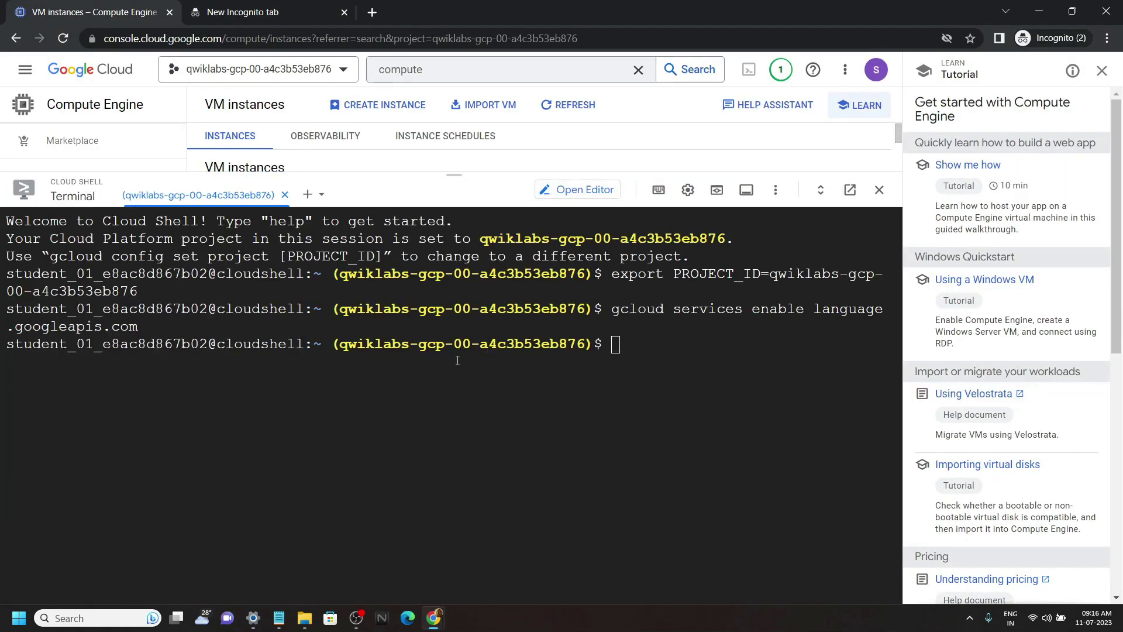
{"action": "key", "text": "ctrl+v"}
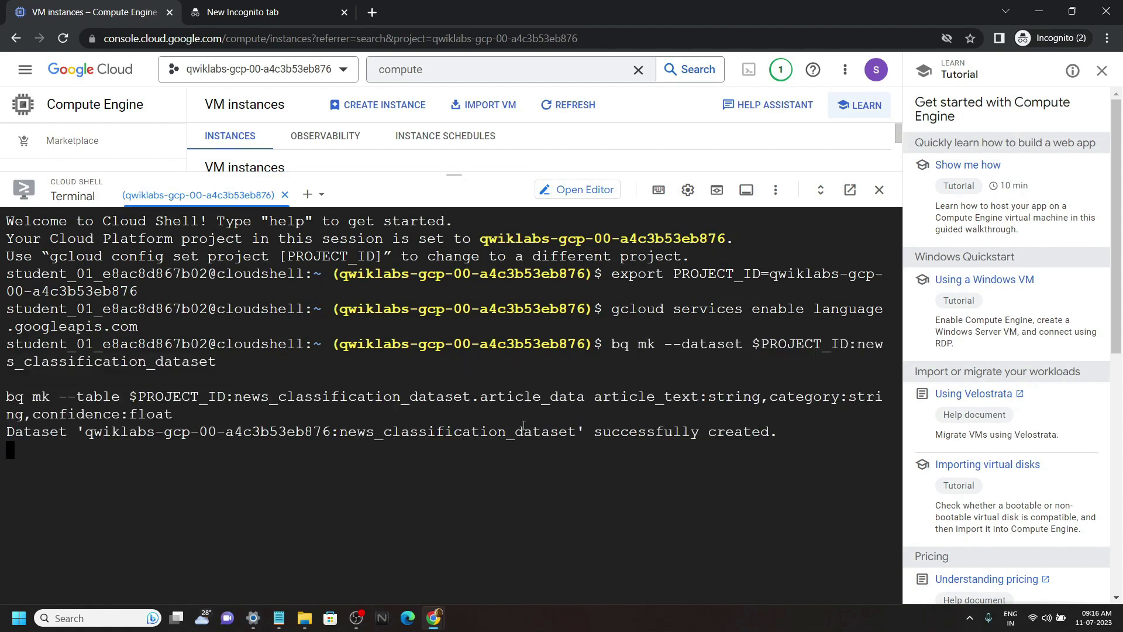
{"action": "mouse_move", "coordinate": [434, 618]}
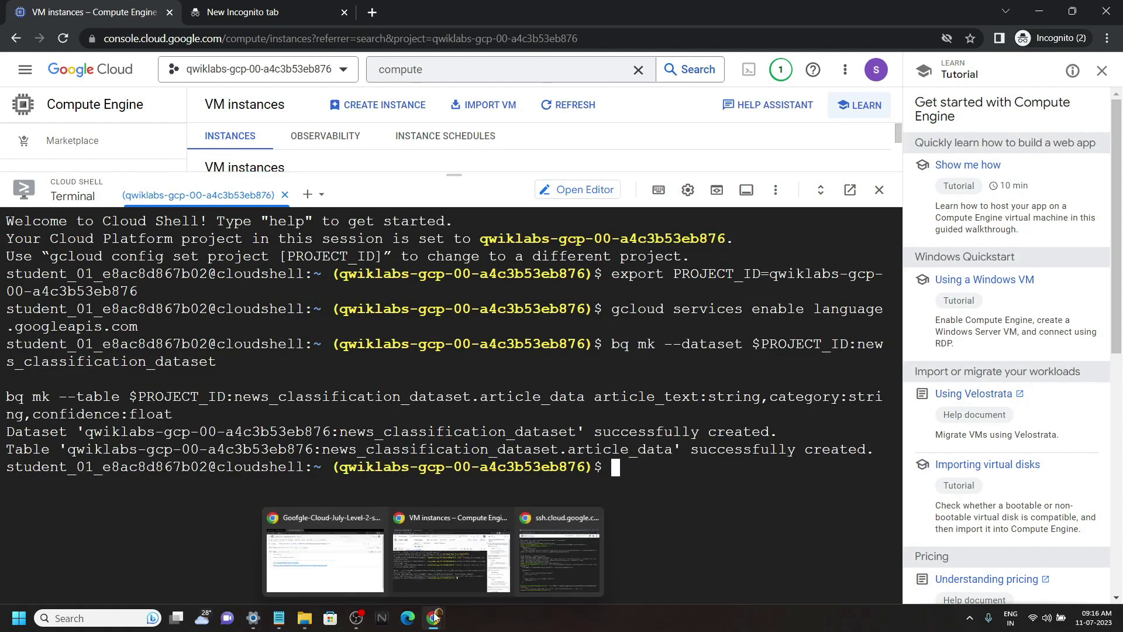
{"action": "left_click", "coordinate": [340, 561]}
- Confirm Task 5 (BigQuery dataset and table) as complete in the lab instructions, then start ending the lab
{"action": "left_click", "coordinate": [11, 7]}
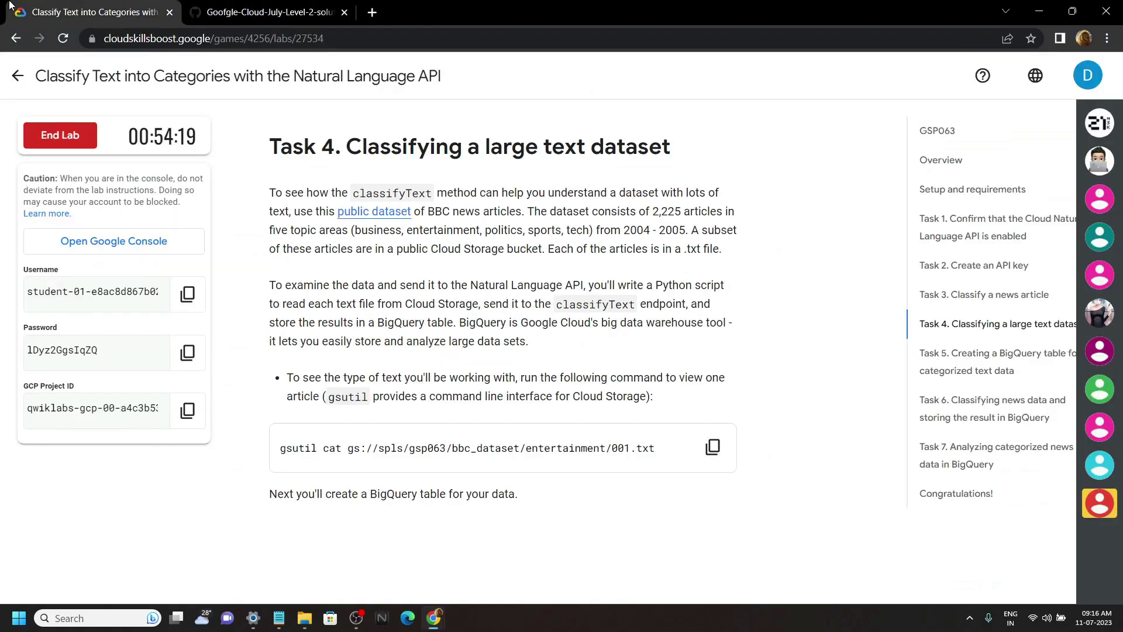
{"action": "scroll", "coordinate": [253, 342], "scroll_direction": "down", "scroll_amount": 5}
{"action": "scroll", "coordinate": [252, 342], "scroll_direction": "down", "scroll_amount": 5}
{"action": "scroll", "coordinate": [254, 343], "scroll_direction": "down", "scroll_amount": 5}
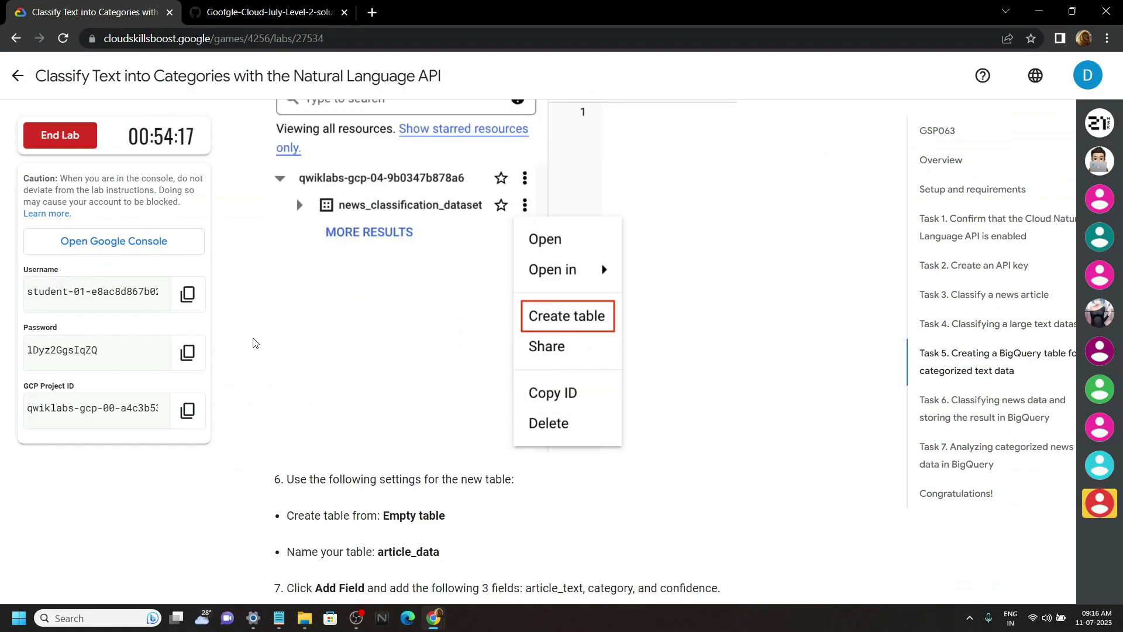
{"action": "scroll", "coordinate": [253, 342], "scroll_direction": "down", "scroll_amount": 5}
{"action": "scroll", "coordinate": [252, 342], "scroll_direction": "down", "scroll_amount": 3}
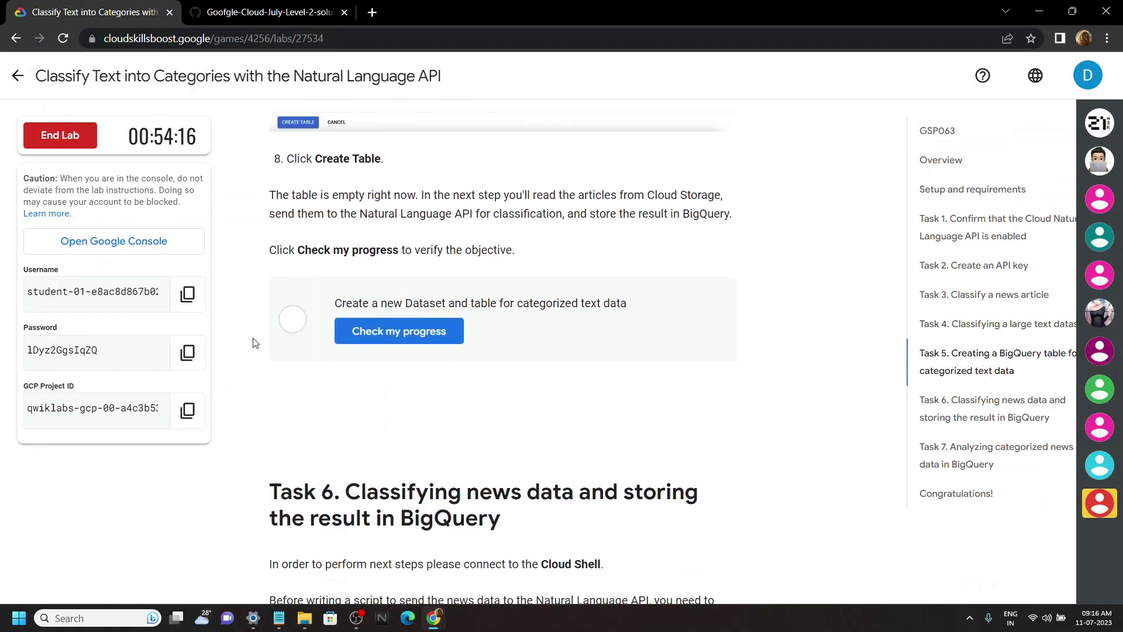
{"action": "left_click", "coordinate": [401, 317]}
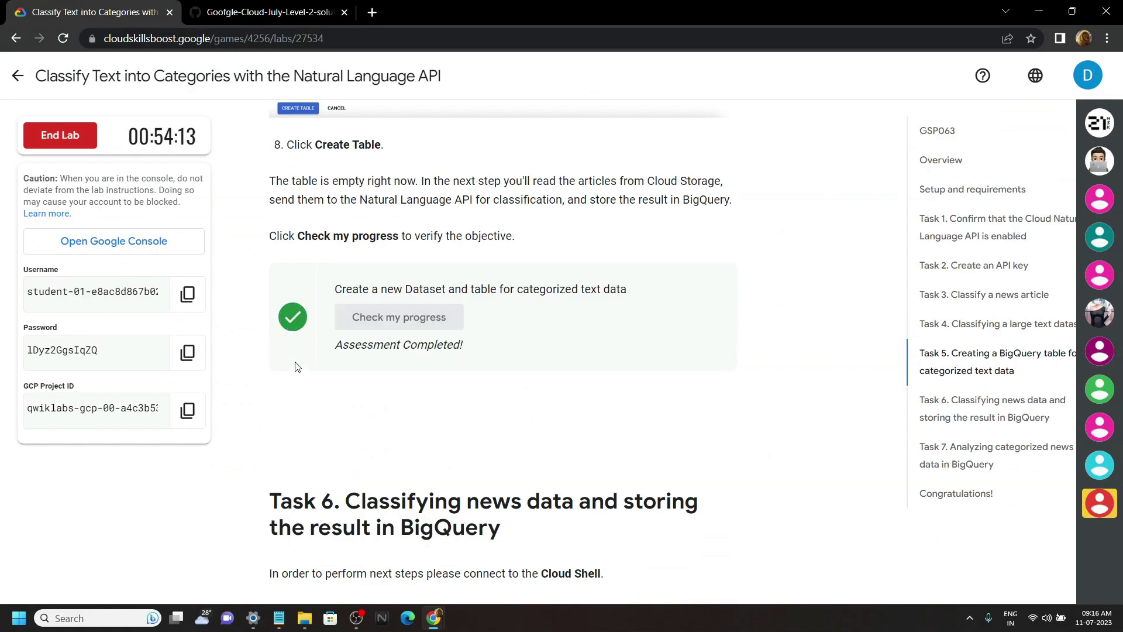
{"action": "scroll", "coordinate": [296, 366], "scroll_direction": "down", "scroll_amount": 4}
{"action": "scroll", "coordinate": [296, 367], "scroll_direction": "down", "scroll_amount": 5}
{"action": "scroll", "coordinate": [295, 367], "scroll_direction": "down", "scroll_amount": 4}
{"action": "scroll", "coordinate": [295, 367], "scroll_direction": "down", "scroll_amount": 5}
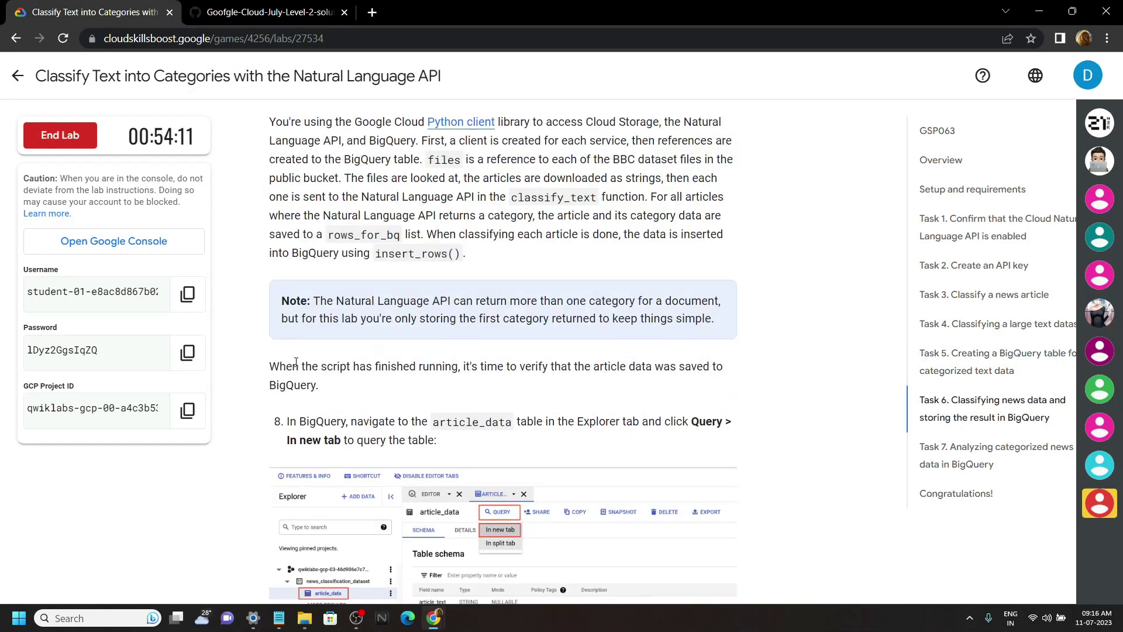
{"action": "scroll", "coordinate": [296, 367], "scroll_direction": "down", "scroll_amount": 5}
{"action": "scroll", "coordinate": [296, 367], "scroll_direction": "down", "scroll_amount": 5}
{"action": "scroll", "coordinate": [296, 367], "scroll_direction": "down", "scroll_amount": 5}
{"action": "scroll", "coordinate": [296, 367], "scroll_direction": "down", "scroll_amount": 5}
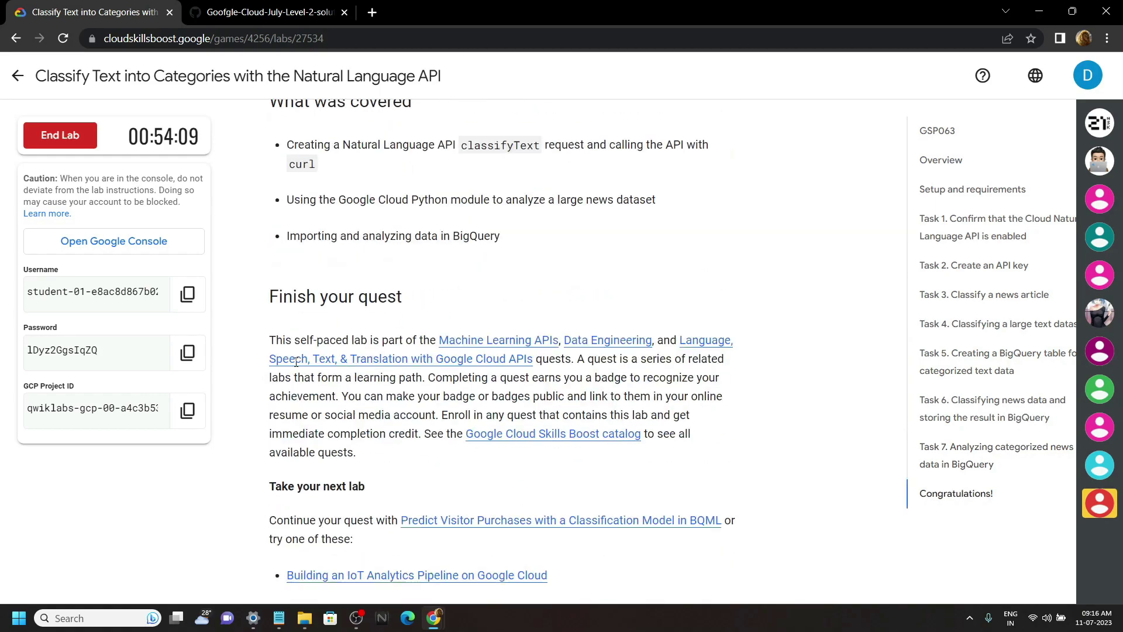
{"action": "scroll", "coordinate": [296, 367], "scroll_direction": "up", "scroll_amount": 2}
{"action": "left_click", "coordinate": [89, 147]}
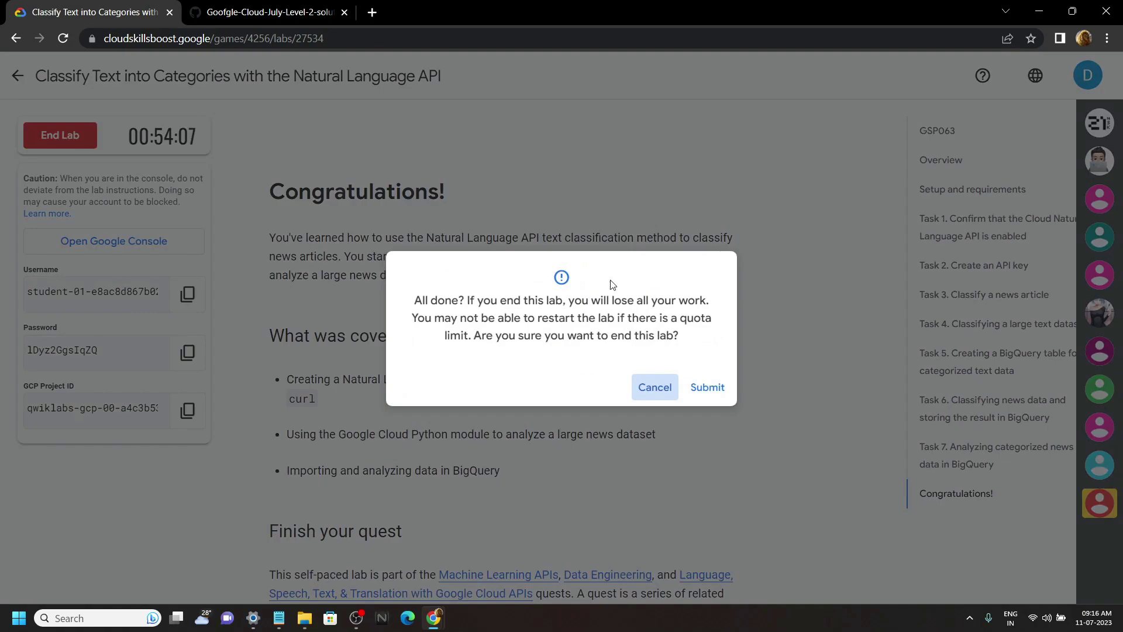